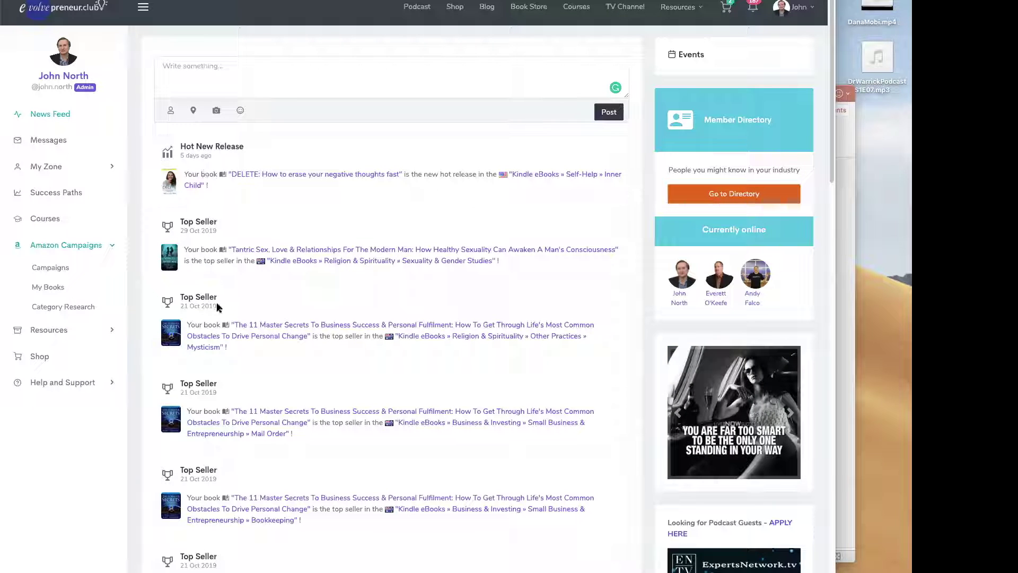
- Scroll the News Feed's Top Seller announcements and highlight the 16 Sep Top Seller heading
{"action": "scroll", "coordinate": [269, 324], "scroll_direction": "down", "scroll_amount": 5}
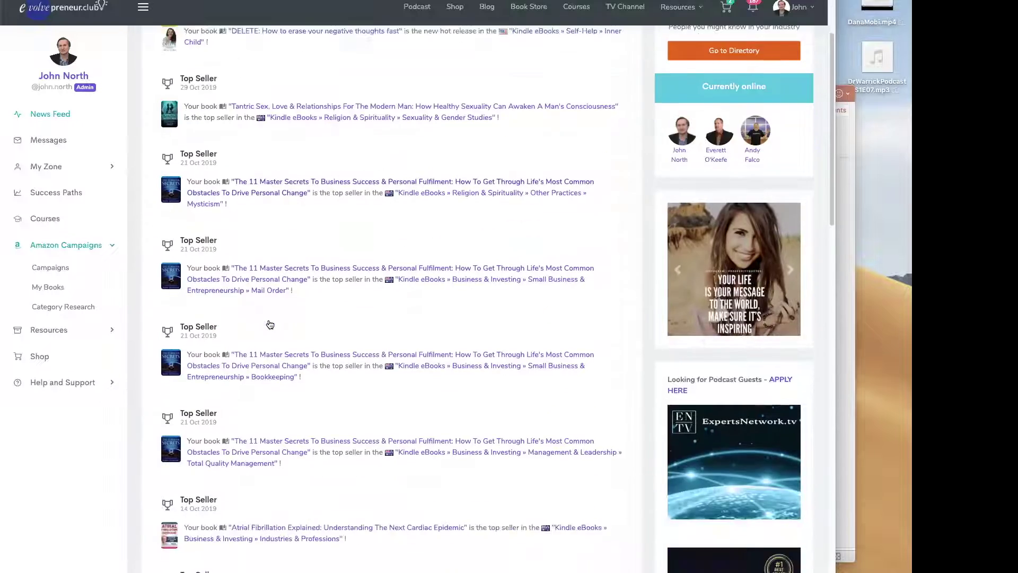
{"action": "scroll", "coordinate": [269, 325], "scroll_direction": "down", "scroll_amount": 15}
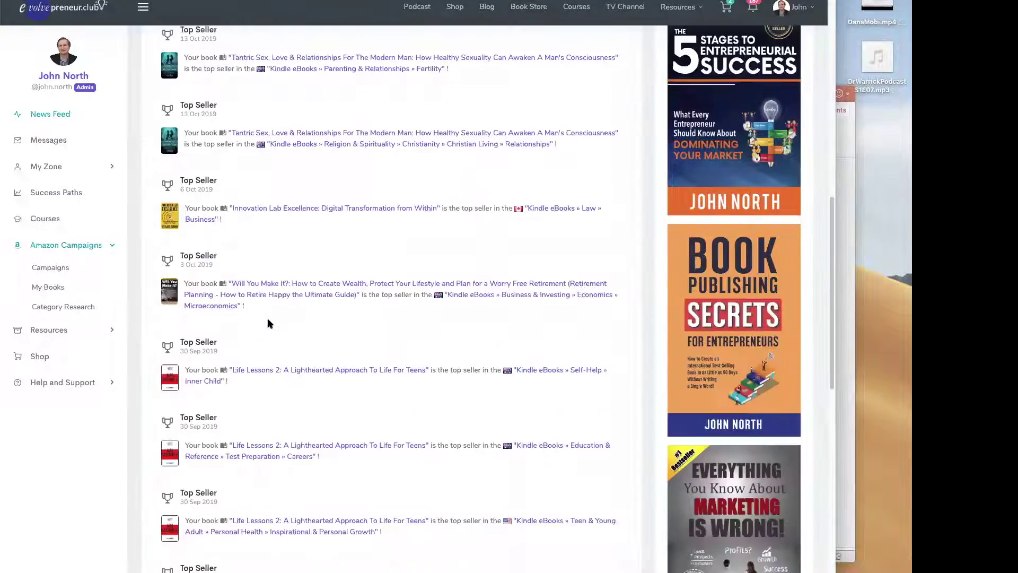
{"action": "scroll", "coordinate": [269, 325], "scroll_direction": "down", "scroll_amount": 10}
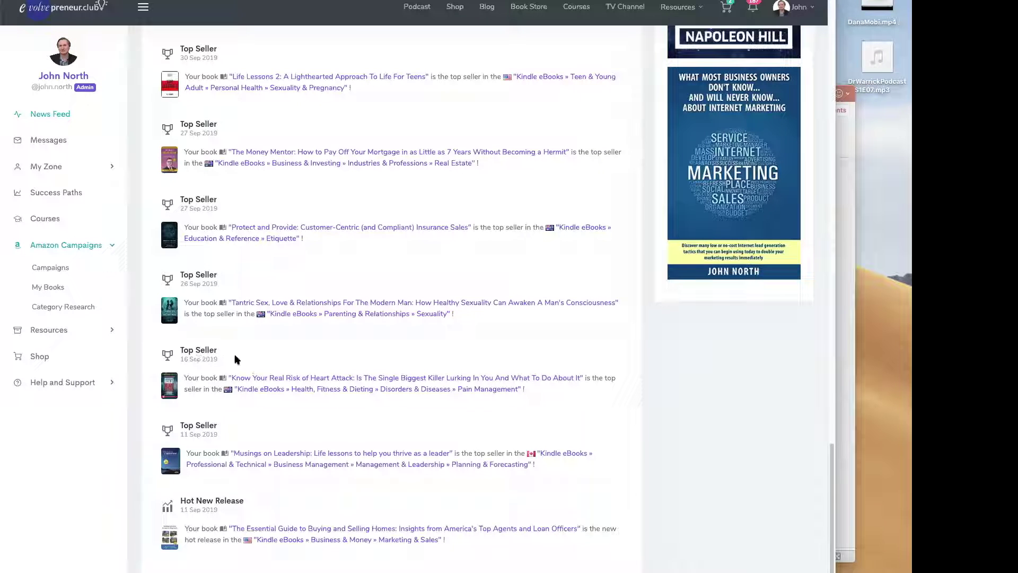
{"action": "left_click_drag", "start_coordinate": [234, 357], "coordinate": [181, 351]}
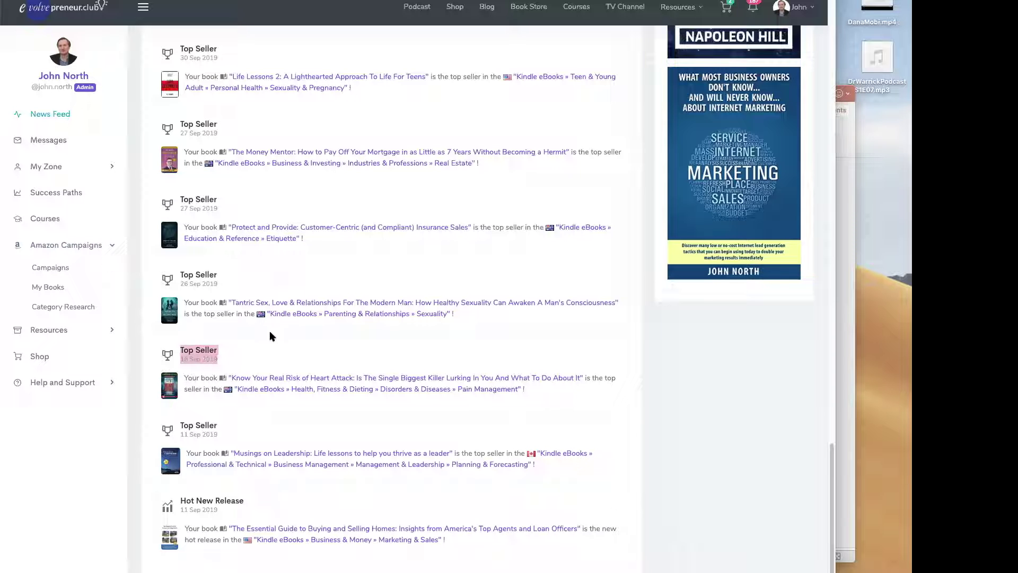
{"action": "scroll", "coordinate": [271, 336], "scroll_direction": "up", "scroll_amount": 6}
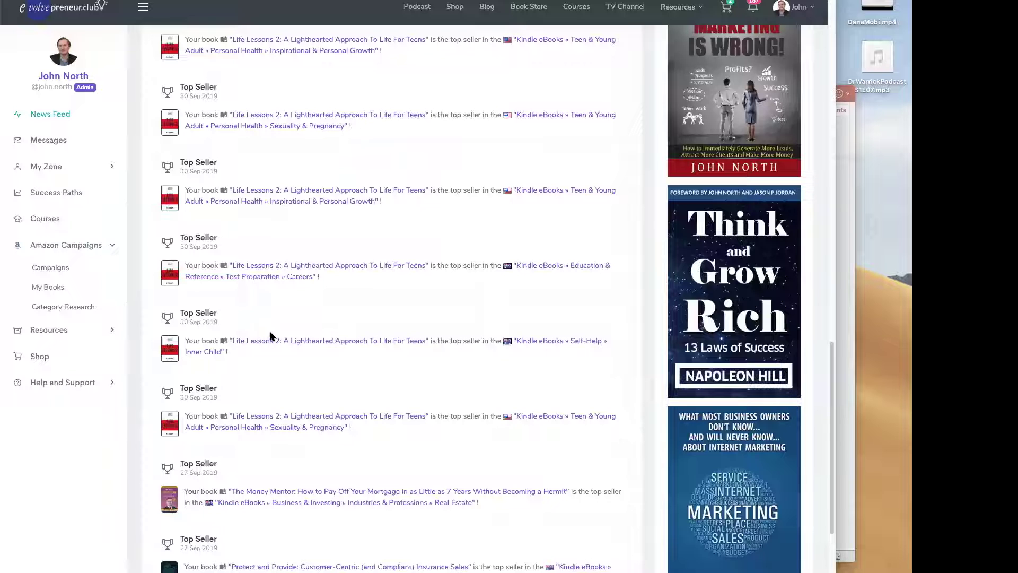
{"action": "scroll", "coordinate": [271, 336], "scroll_direction": "up", "scroll_amount": 10}
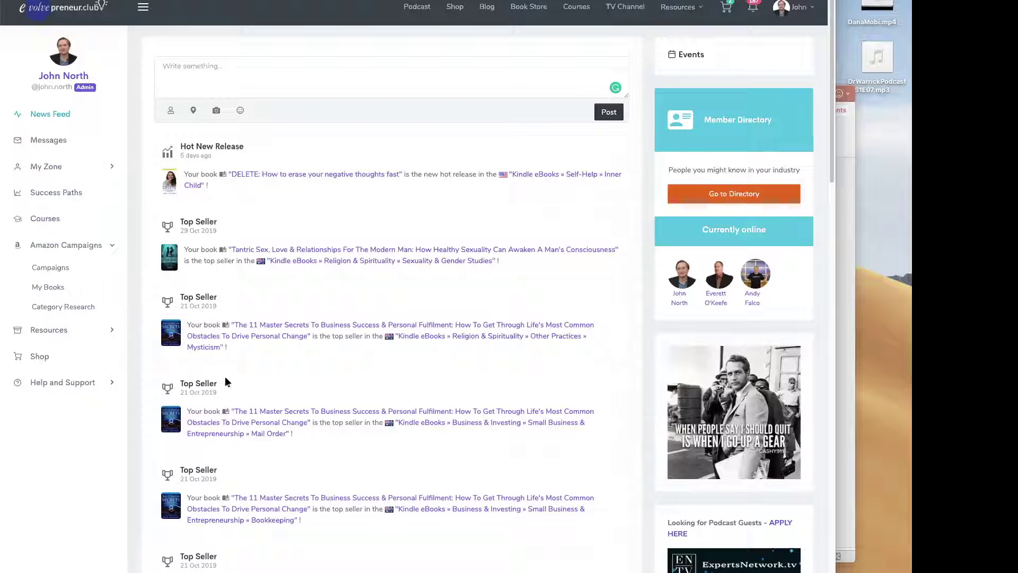
- Skim the feed once more, then bring up the Amazon Campaigns list
{"action": "scroll", "coordinate": [226, 378], "scroll_direction": "down", "scroll_amount": 4}
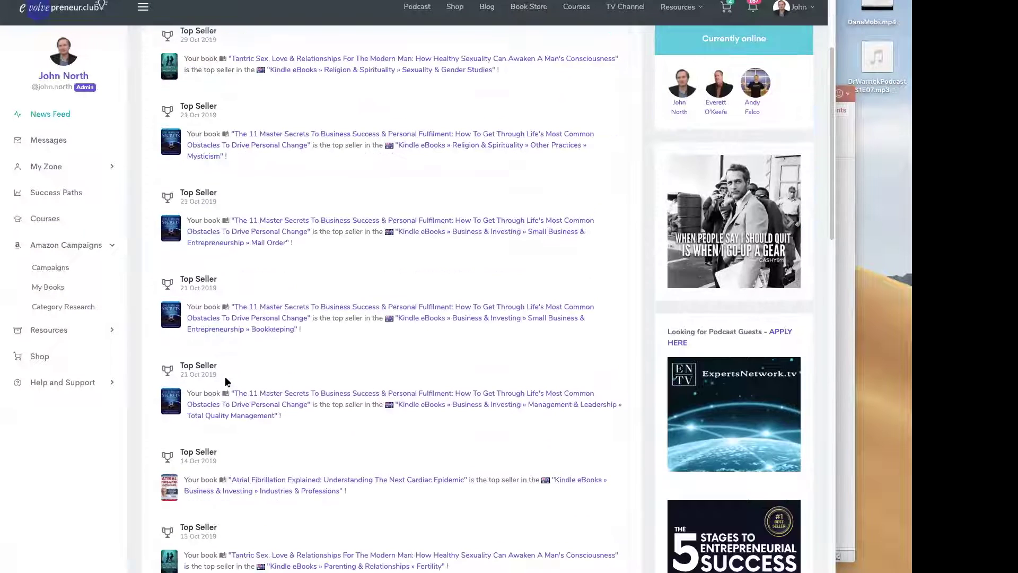
{"action": "scroll", "coordinate": [226, 381], "scroll_direction": "down", "scroll_amount": 5}
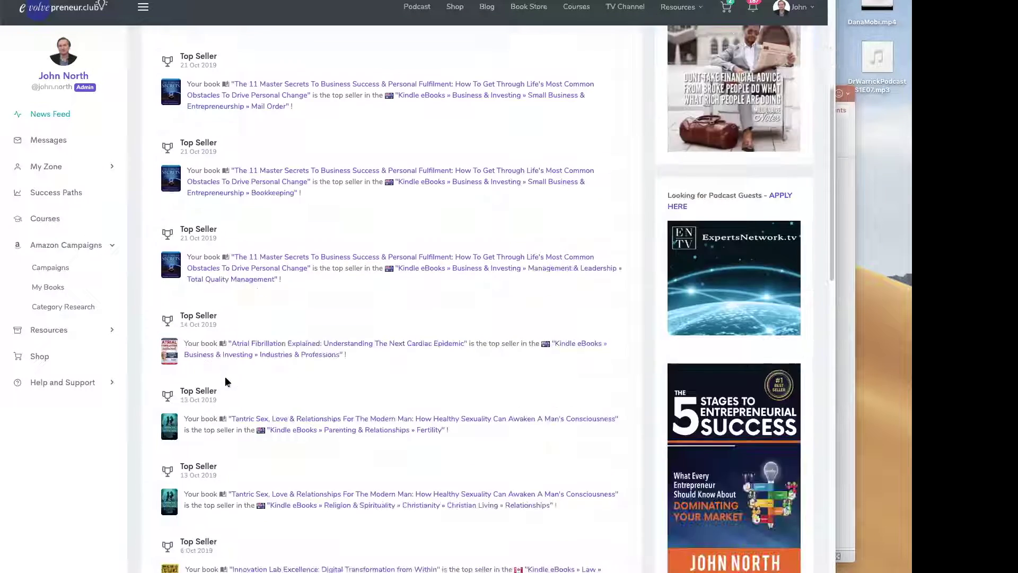
{"action": "scroll", "coordinate": [225, 376], "scroll_direction": "down", "scroll_amount": 4}
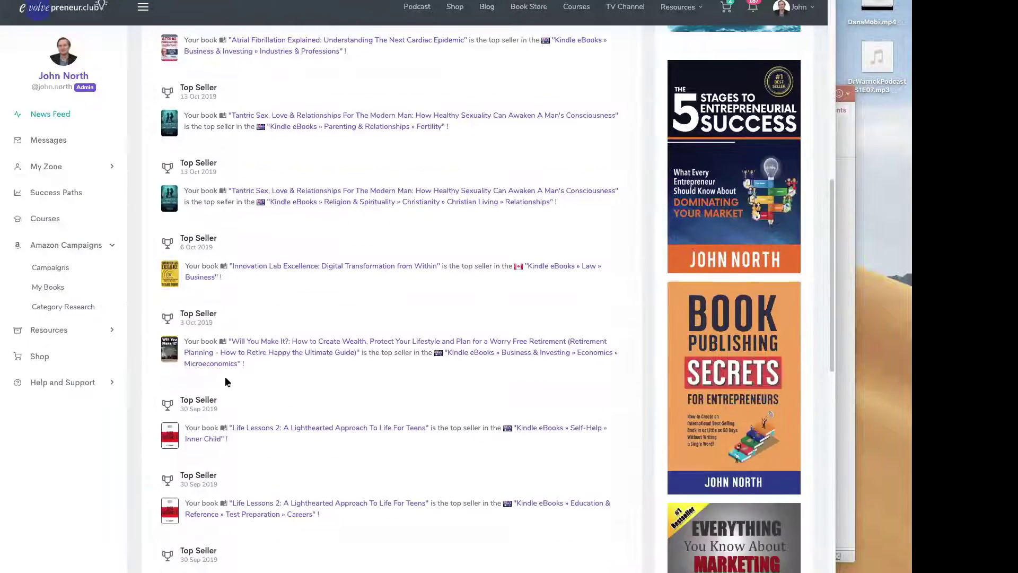
{"action": "scroll", "coordinate": [225, 376], "scroll_direction": "up", "scroll_amount": 2}
{"action": "scroll", "coordinate": [224, 380], "scroll_direction": "up", "scroll_amount": 11}
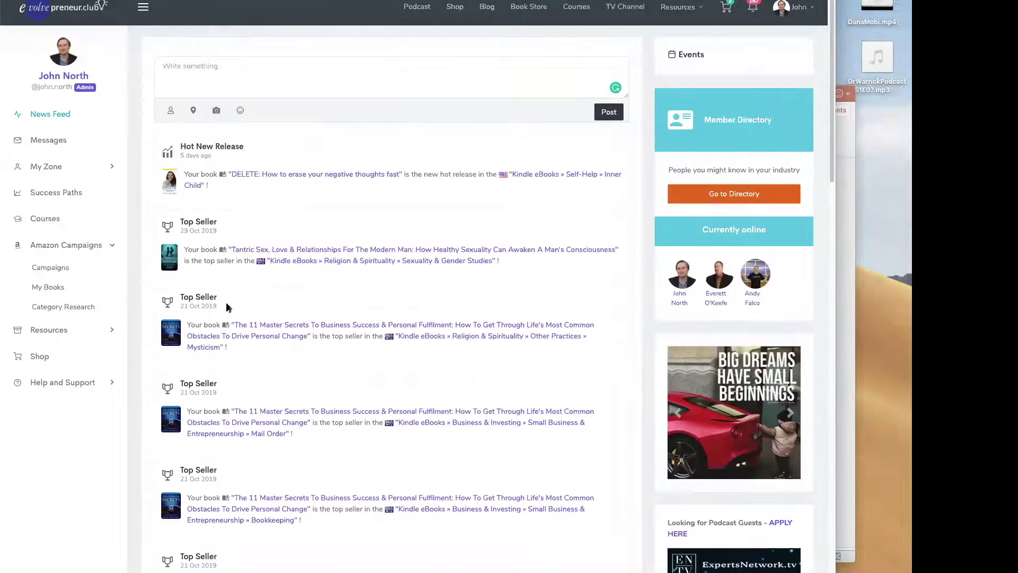
{"action": "left_click", "coordinate": [55, 269]}
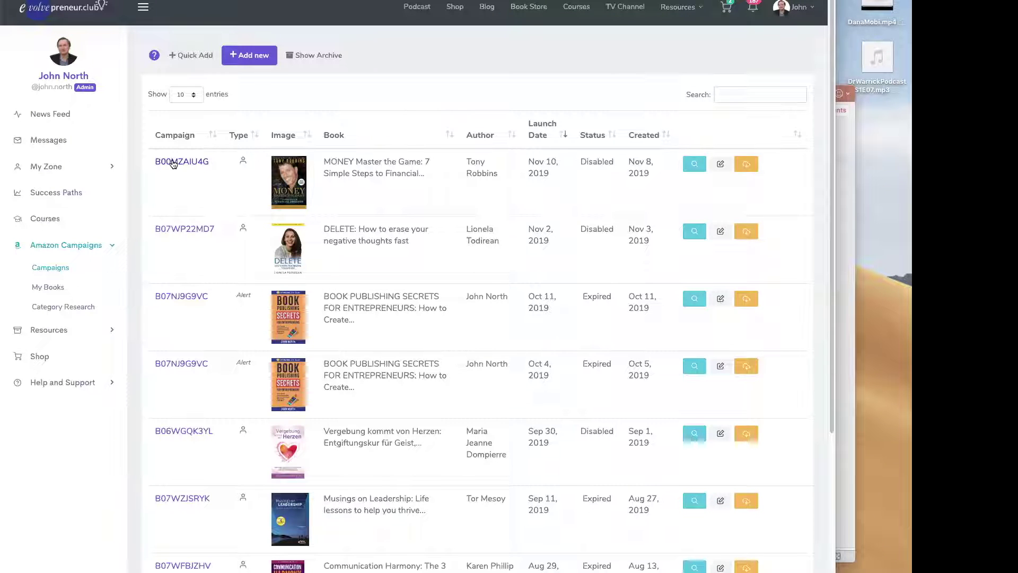
- Open the MONEY Master the Game campaign (B00MZAIU4G) and scroll through its categories
{"action": "left_click", "coordinate": [173, 163]}
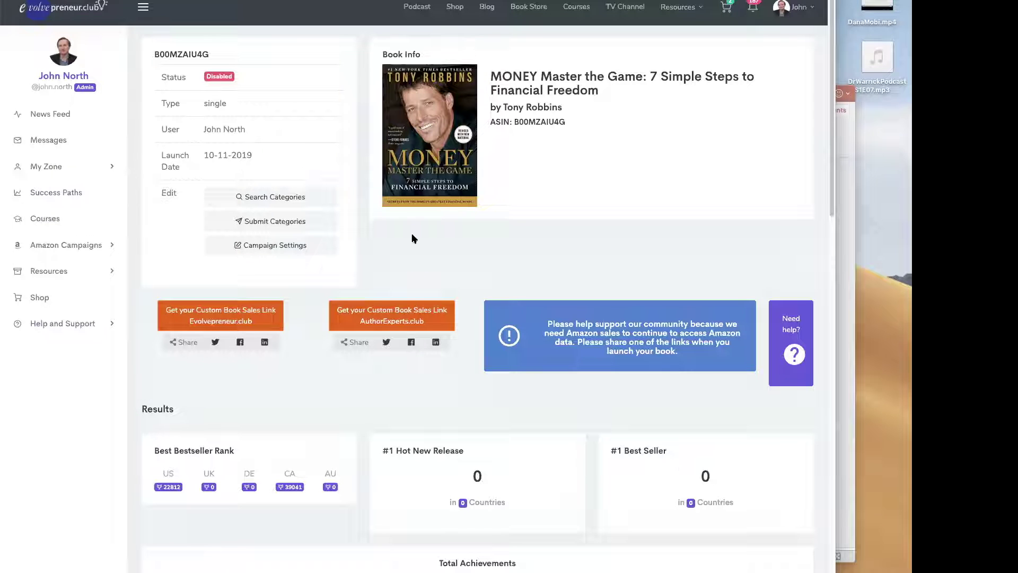
{"action": "scroll", "coordinate": [412, 236], "scroll_direction": "down", "scroll_amount": 5}
{"action": "scroll", "coordinate": [412, 237], "scroll_direction": "down", "scroll_amount": 6}
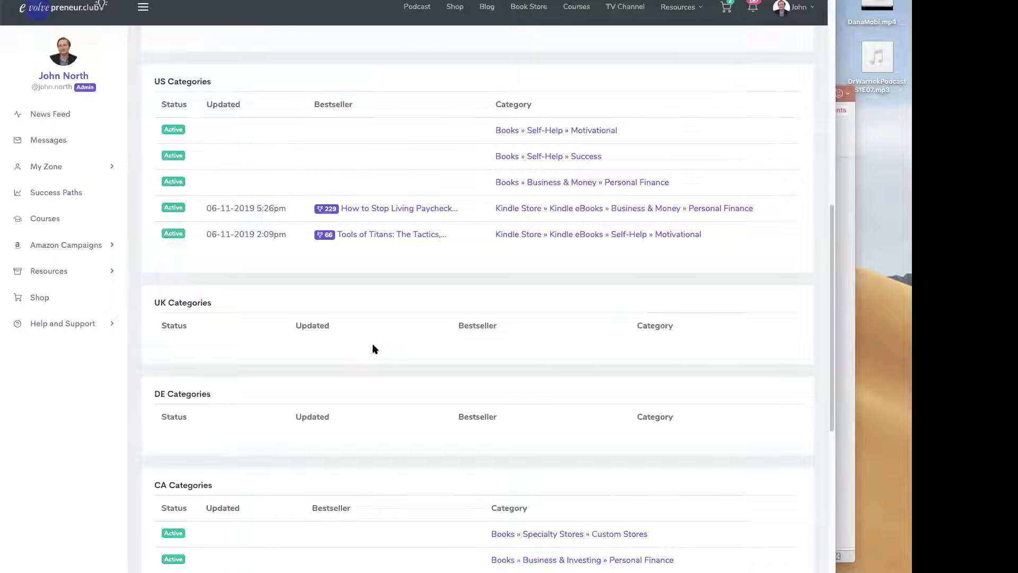
{"action": "scroll", "coordinate": [373, 345], "scroll_direction": "down", "scroll_amount": 5}
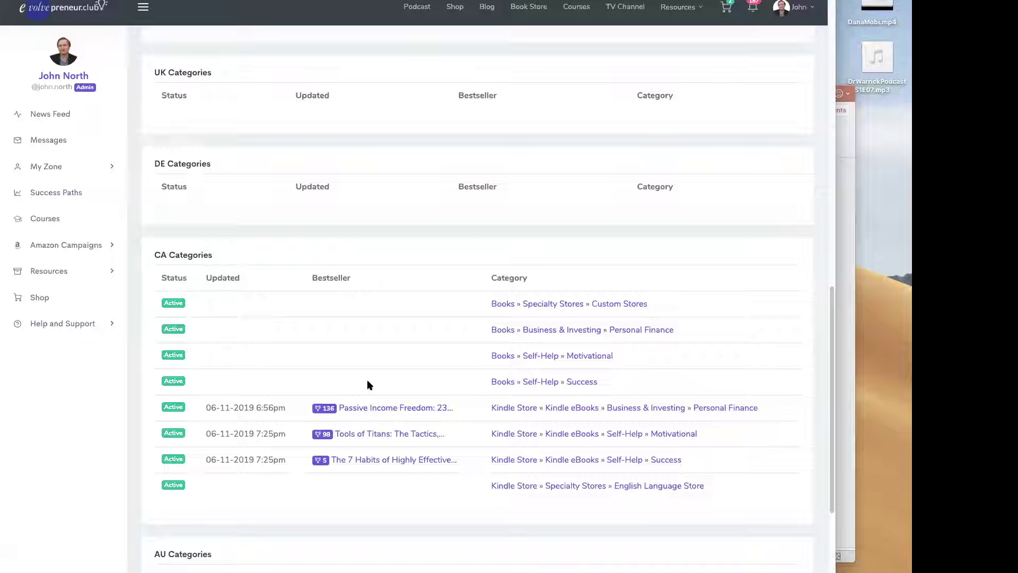
{"action": "scroll", "coordinate": [369, 384], "scroll_direction": "down", "scroll_amount": 6}
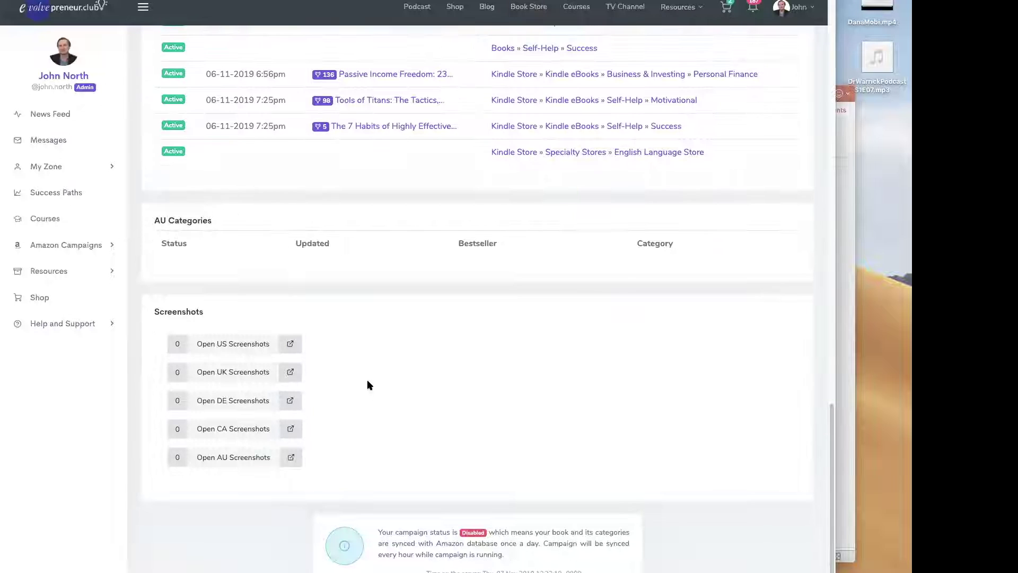
{"action": "scroll", "coordinate": [325, 243], "scroll_direction": "up", "scroll_amount": 9}
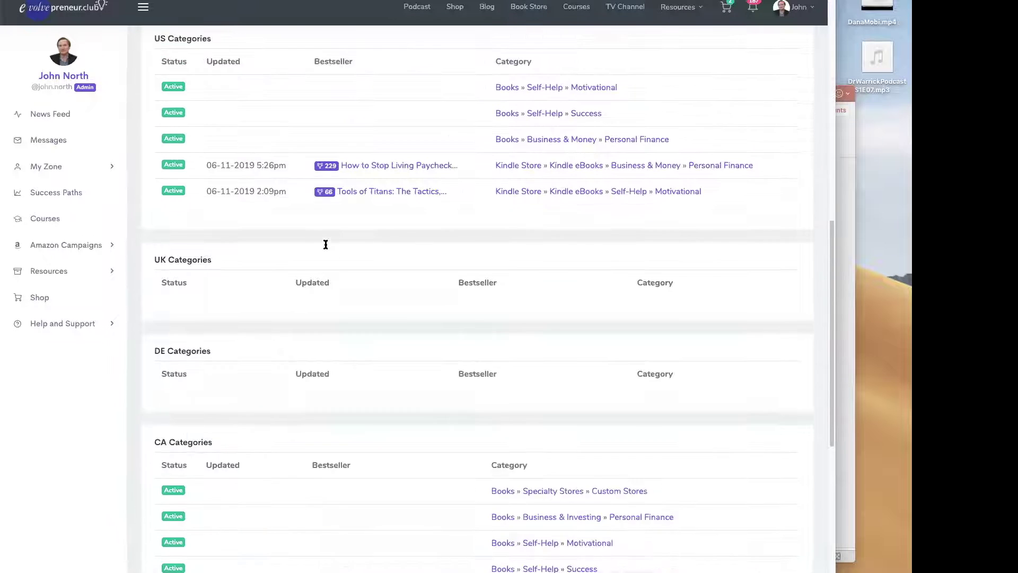
{"action": "scroll", "coordinate": [326, 244], "scroll_direction": "up", "scroll_amount": 10}
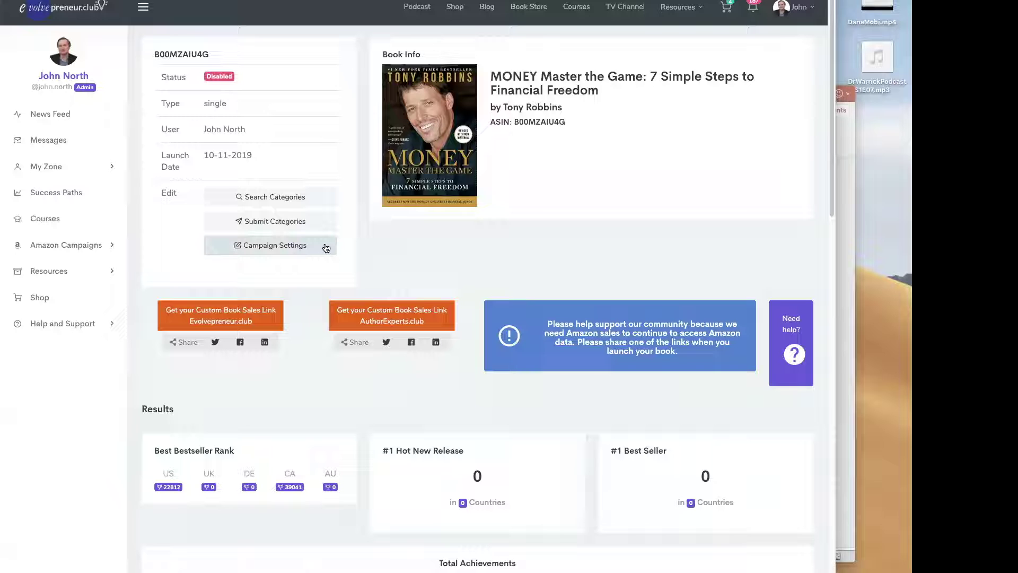
- Return to the campaigns list and open the DELETE campaign, B07WP22MD7
{"action": "left_click", "coordinate": [80, 248]}
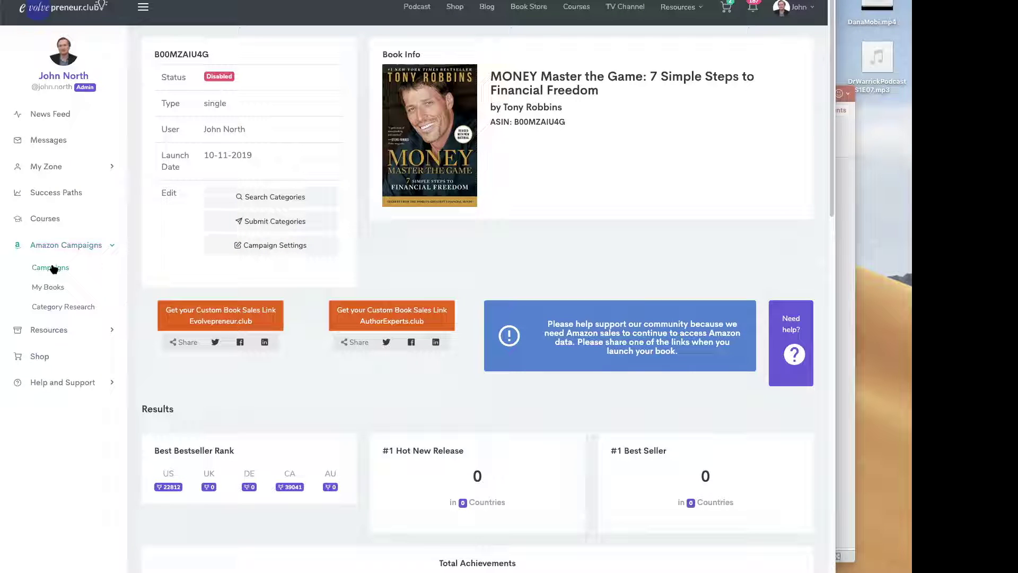
{"action": "left_click", "coordinate": [52, 267]}
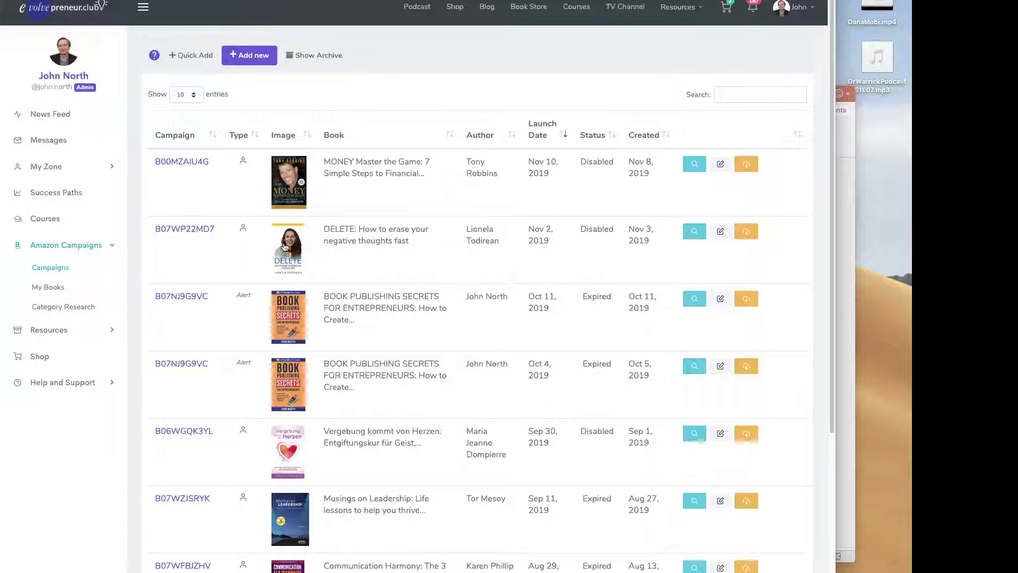
{"action": "left_click", "coordinate": [186, 231]}
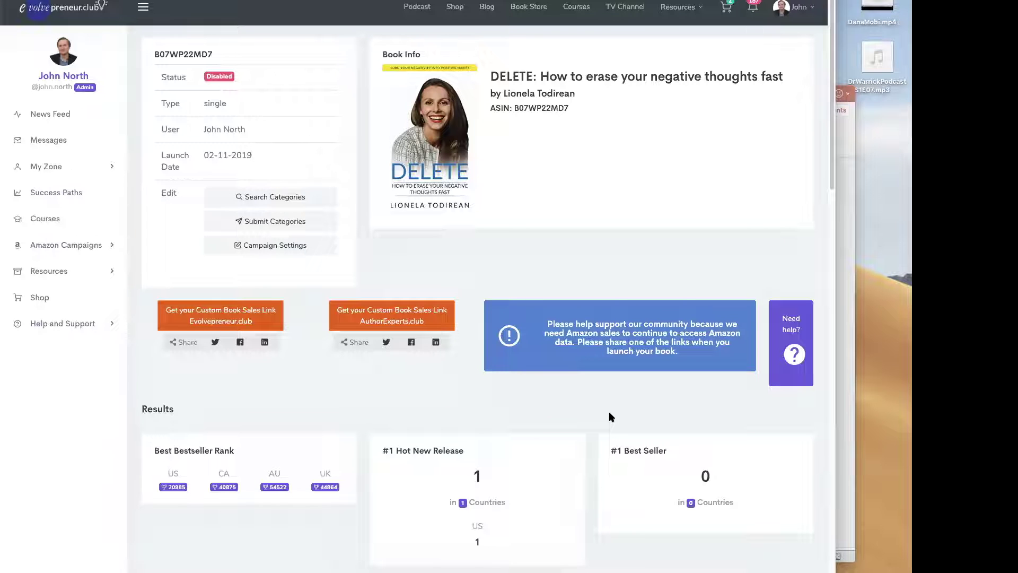
- Scroll through Total Achievements and the category tables, selecting the Super Human row's category path
{"action": "scroll", "coordinate": [610, 416], "scroll_direction": "down", "scroll_amount": 8}
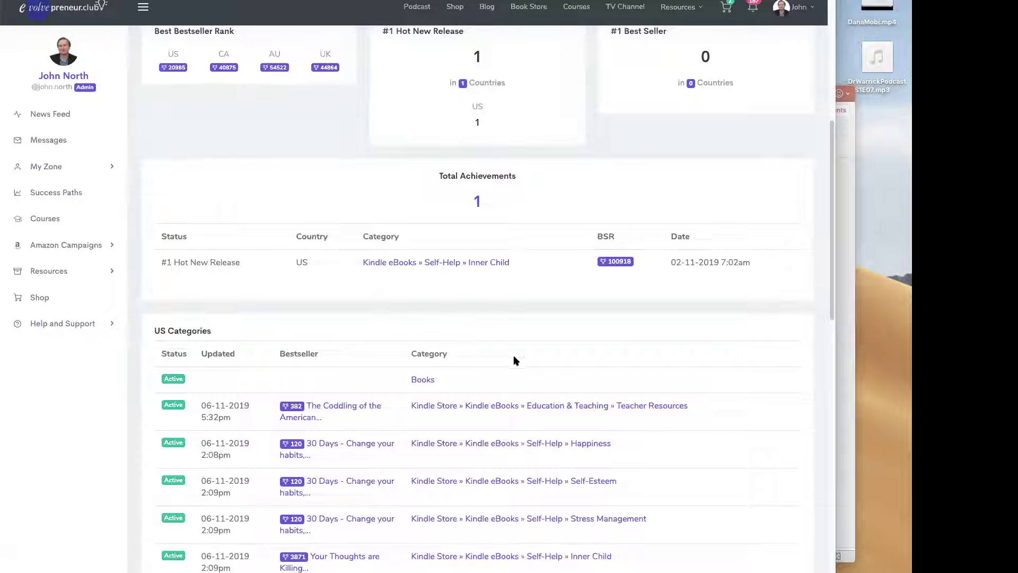
{"action": "scroll", "coordinate": [546, 313], "scroll_direction": "down", "scroll_amount": 3}
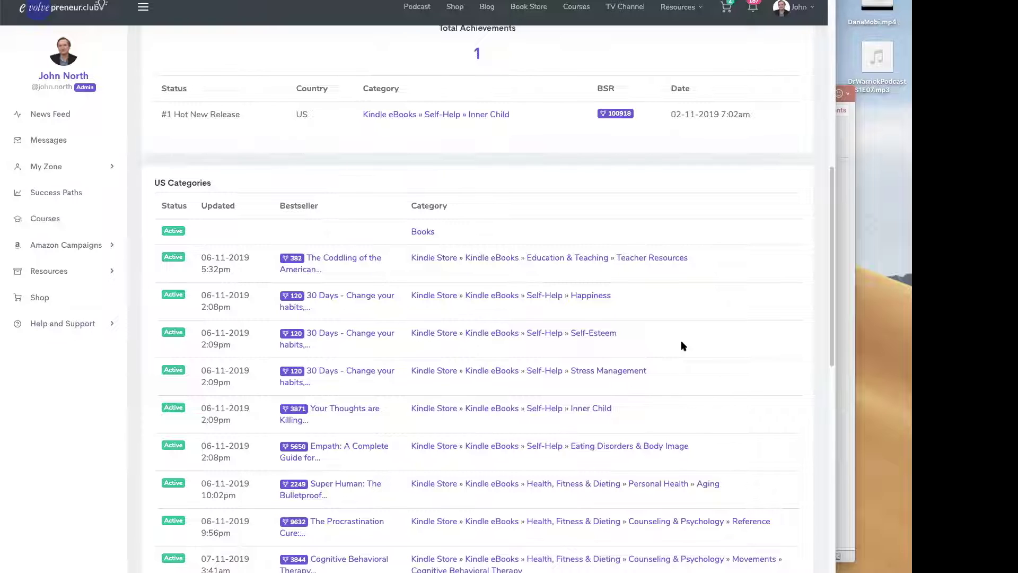
{"action": "scroll", "coordinate": [682, 346], "scroll_direction": "down", "scroll_amount": 1}
{"action": "scroll", "coordinate": [683, 346], "scroll_direction": "down", "scroll_amount": 15}
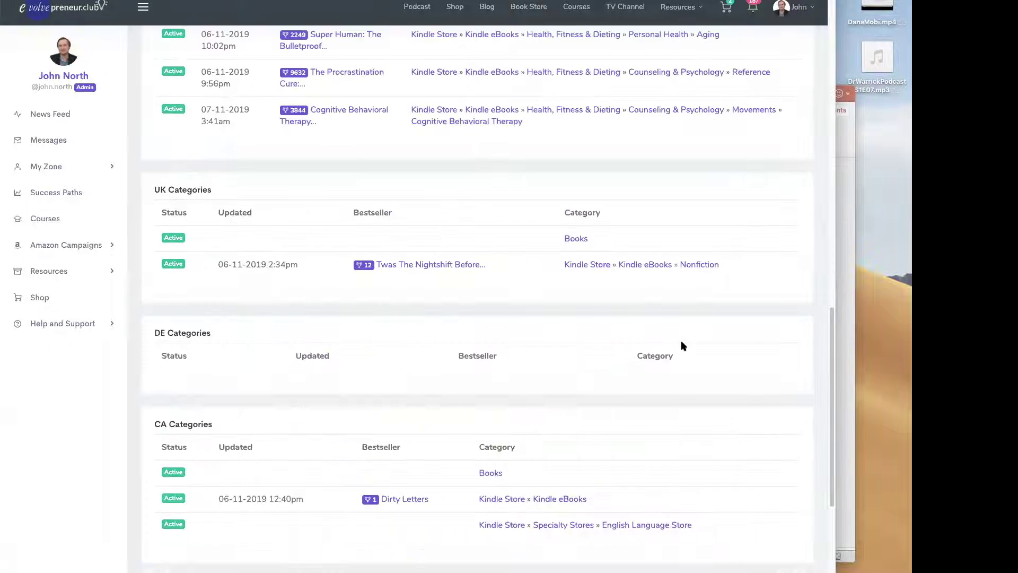
{"action": "scroll", "coordinate": [682, 346], "scroll_direction": "up", "scroll_amount": 15}
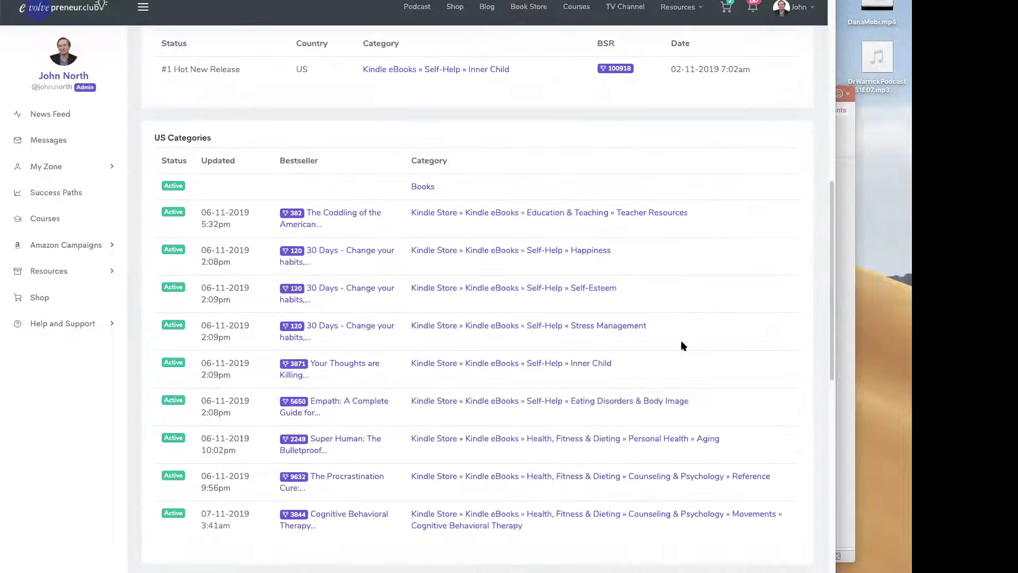
{"action": "scroll", "coordinate": [683, 346], "scroll_direction": "down", "scroll_amount": 3}
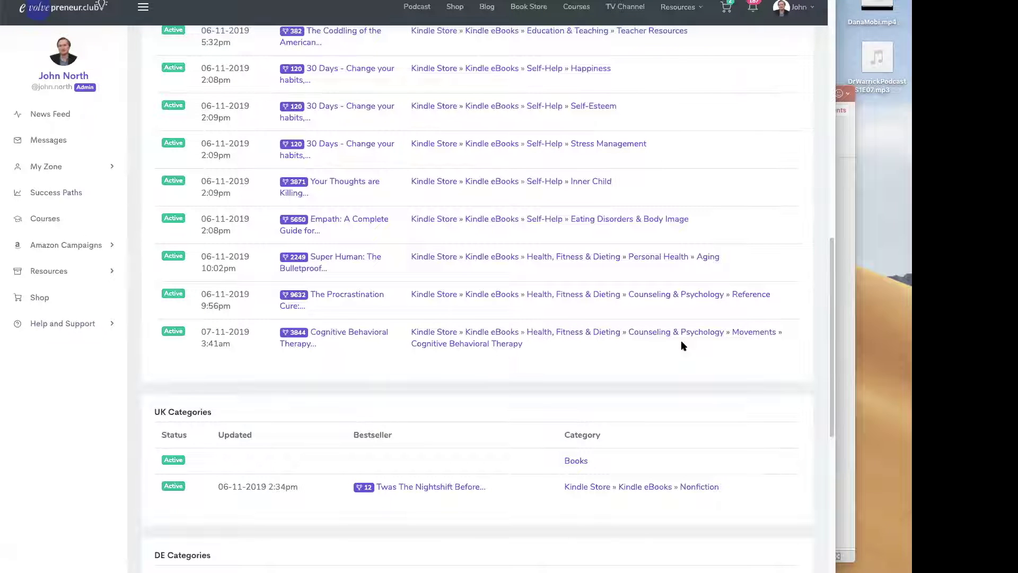
{"action": "scroll", "coordinate": [682, 346], "scroll_direction": "up", "scroll_amount": 5}
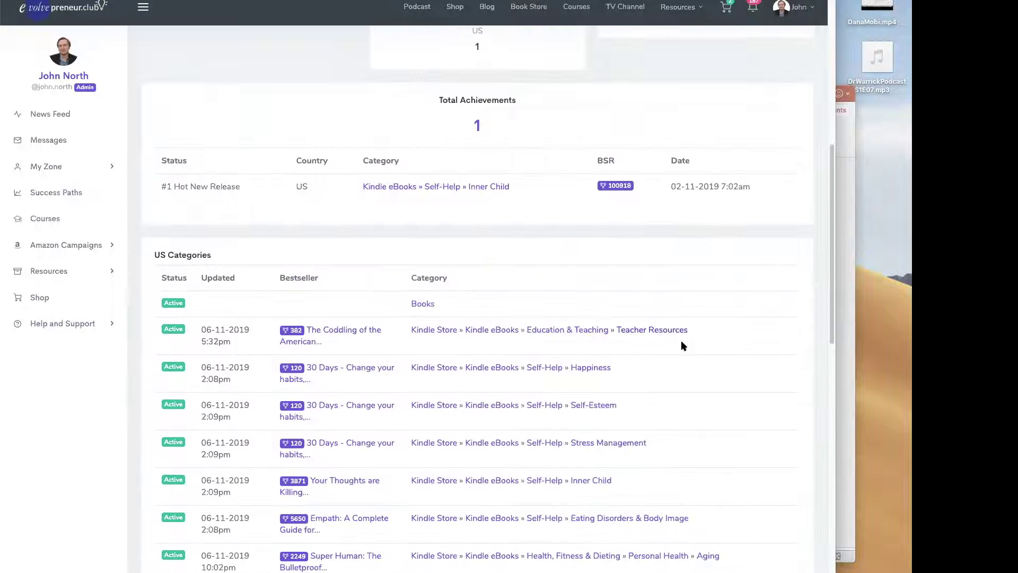
{"action": "scroll", "coordinate": [682, 346], "scroll_direction": "down", "scroll_amount": 1}
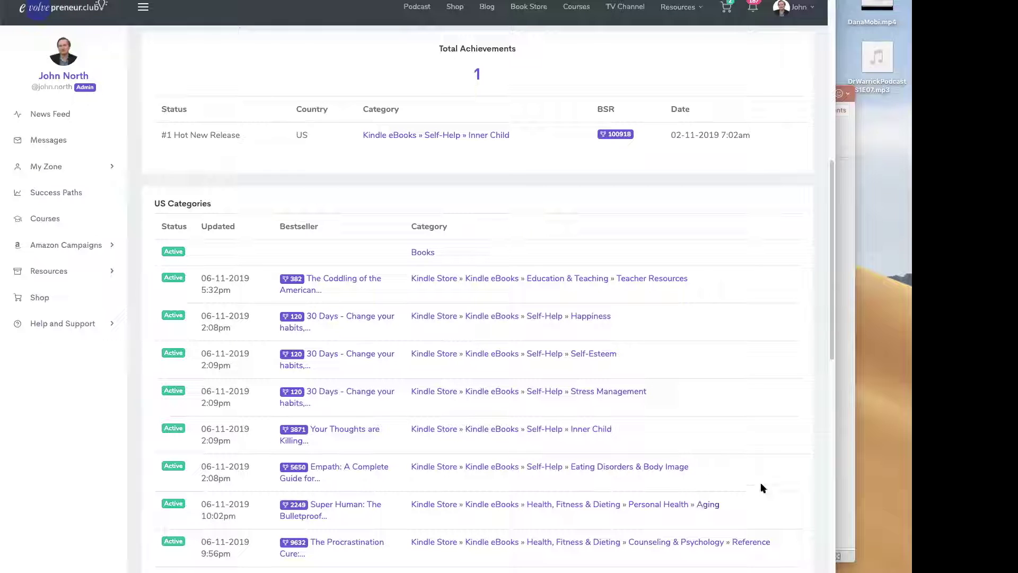
{"action": "left_click_drag", "start_coordinate": [734, 509], "coordinate": [412, 507]}
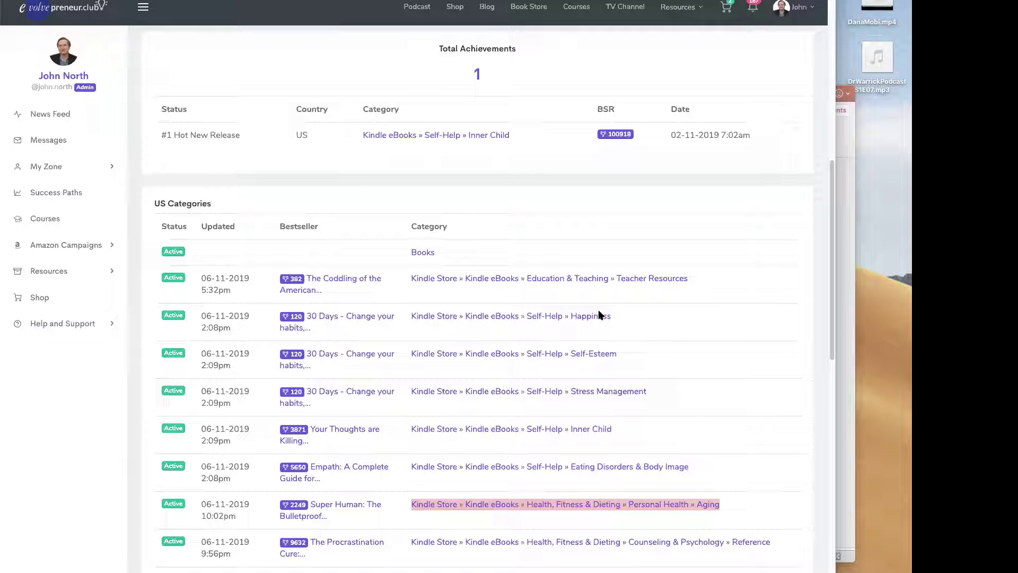
- Check the DELETE campaign's results, then expand Amazon Campaigns in the sidebar
{"action": "scroll", "coordinate": [597, 309], "scroll_direction": "down", "scroll_amount": 3}
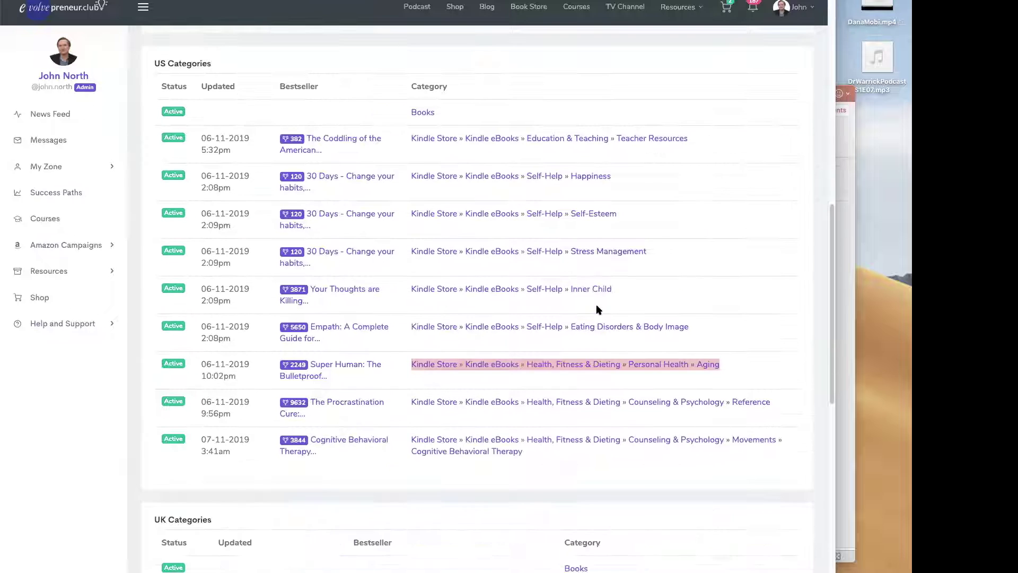
{"action": "scroll", "coordinate": [597, 309], "scroll_direction": "up", "scroll_amount": 10}
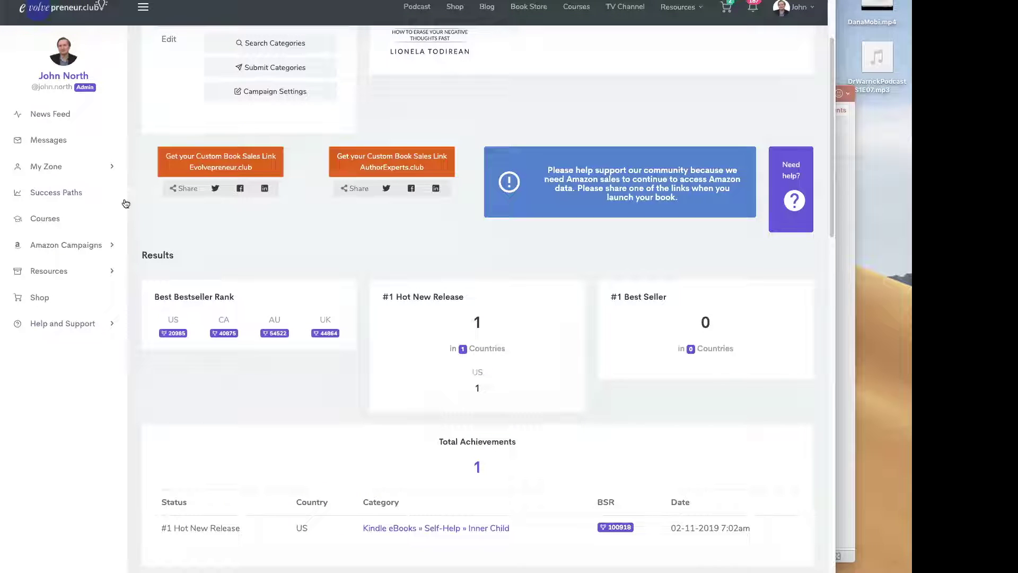
{"action": "left_click", "coordinate": [63, 245]}
- Open the Book Publishing Secrets campaign B07NJ9G9VC, scroll its results, and return to the campaigns list
{"action": "left_click", "coordinate": [41, 271]}
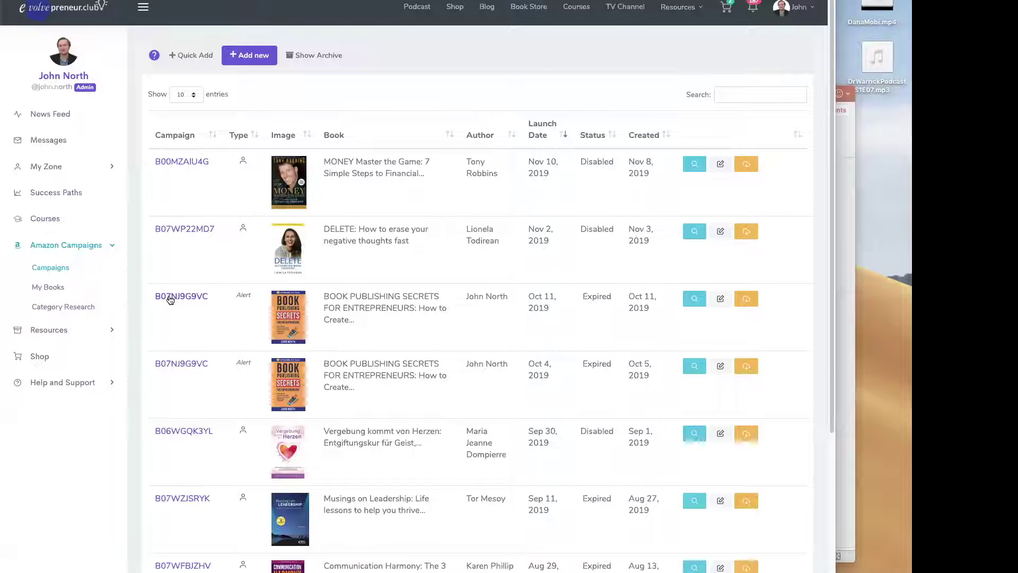
{"action": "left_click", "coordinate": [170, 298]}
{"action": "scroll", "coordinate": [303, 308], "scroll_direction": "down", "scroll_amount": 7}
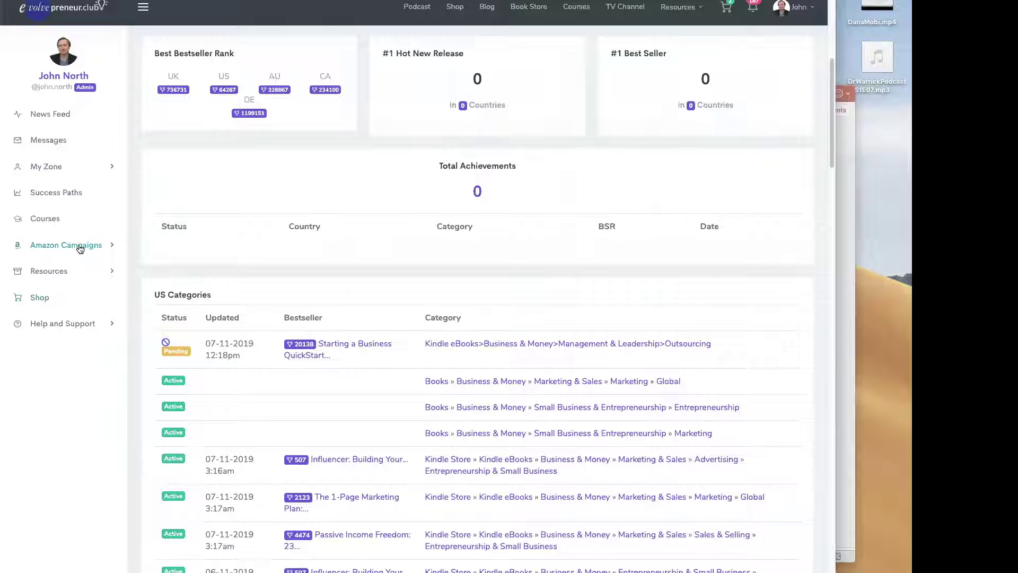
{"action": "left_click", "coordinate": [82, 247]}
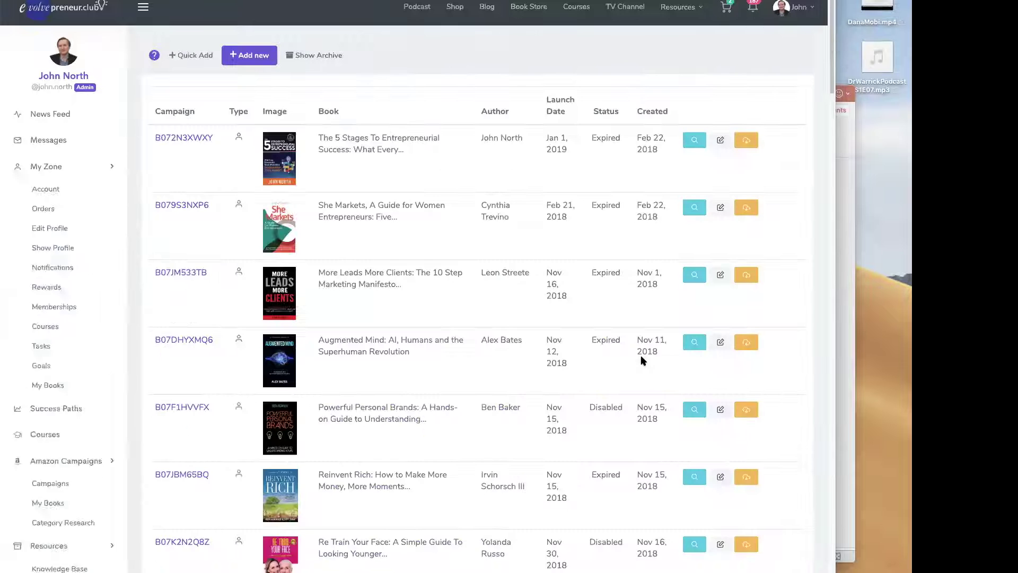
{"action": "scroll", "coordinate": [641, 360], "scroll_direction": "down", "scroll_amount": 3}
- Highlight the 44 Hot New Release, 29 Best Seller and 73 total achievement counts
{"action": "scroll", "coordinate": [641, 360], "scroll_direction": "down", "scroll_amount": 3}
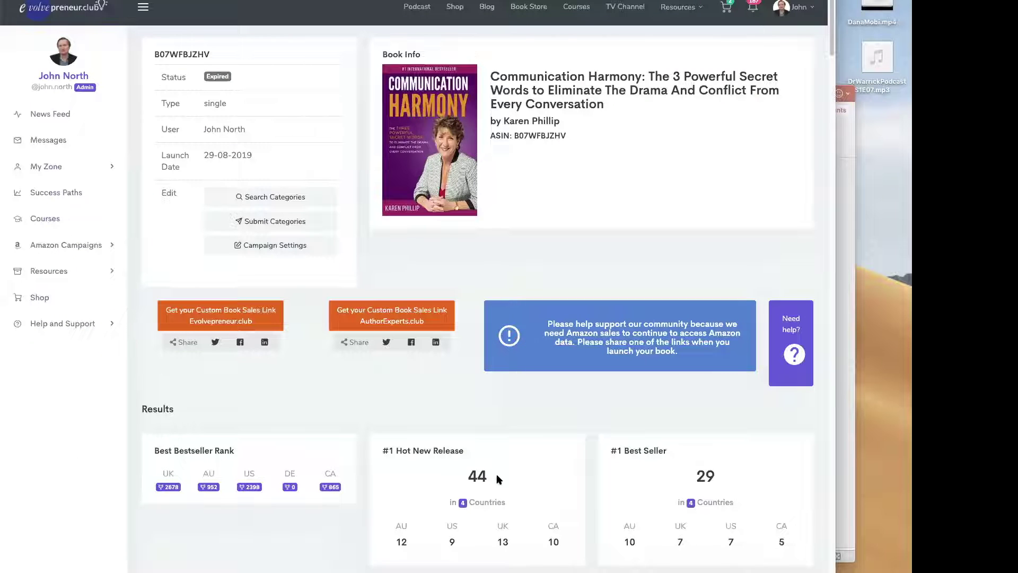
{"action": "left_click_drag", "start_coordinate": [492, 477], "coordinate": [465, 476]}
{"action": "left_click_drag", "start_coordinate": [714, 477], "coordinate": [702, 475]}
{"action": "scroll", "coordinate": [580, 484], "scroll_direction": "down", "scroll_amount": 4}
{"action": "left_click_drag", "start_coordinate": [496, 431], "coordinate": [467, 426]}
- Scroll through Total Achievements down to the US Categories table
{"action": "scroll", "coordinate": [634, 439], "scroll_direction": "down", "scroll_amount": 3}
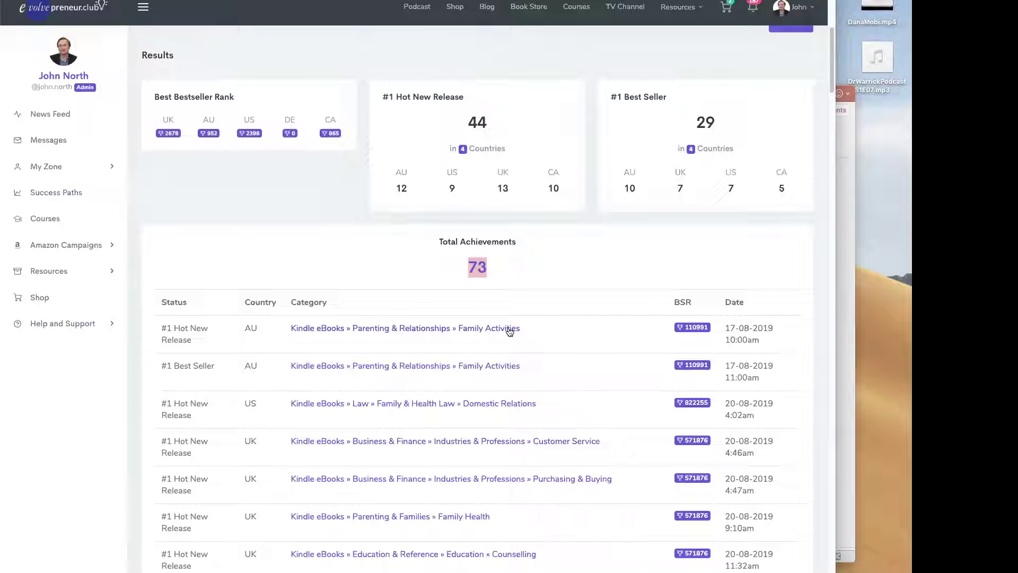
{"action": "scroll", "coordinate": [519, 346], "scroll_direction": "down", "scroll_amount": 2}
{"action": "scroll", "coordinate": [519, 342], "scroll_direction": "down", "scroll_amount": 10}
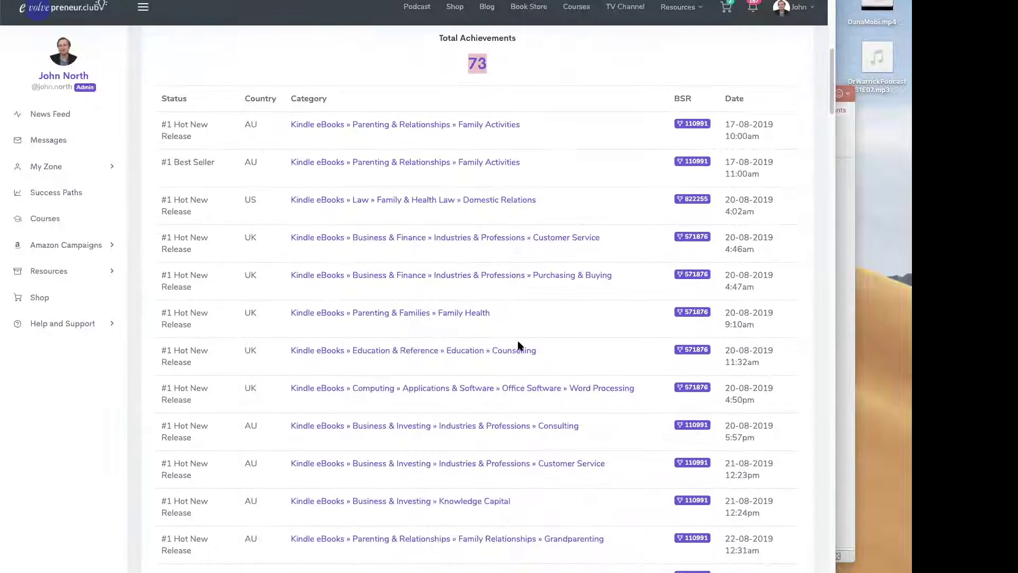
{"action": "scroll", "coordinate": [519, 346], "scroll_direction": "down", "scroll_amount": 11}
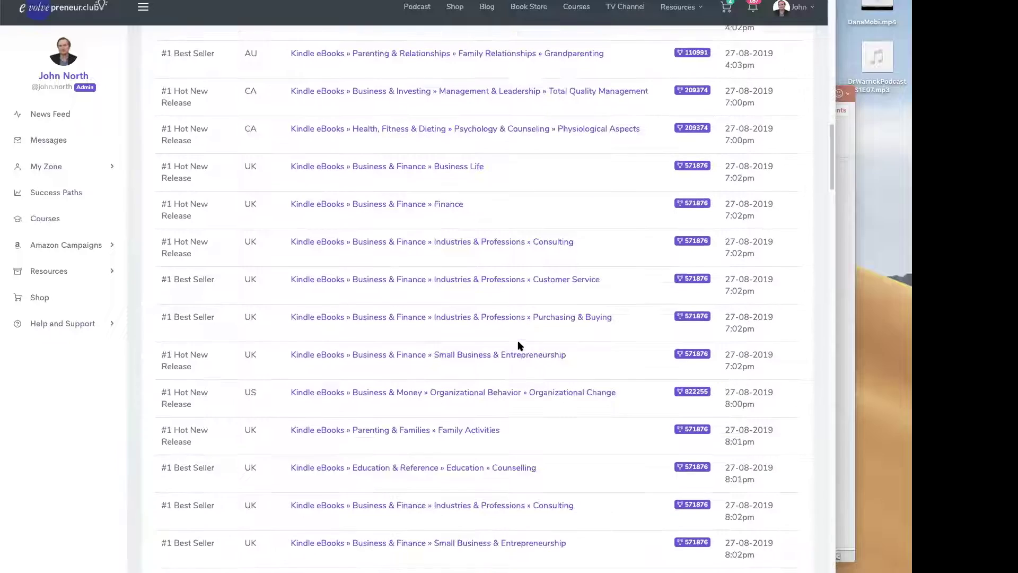
{"action": "scroll", "coordinate": [520, 346], "scroll_direction": "down", "scroll_amount": 20}
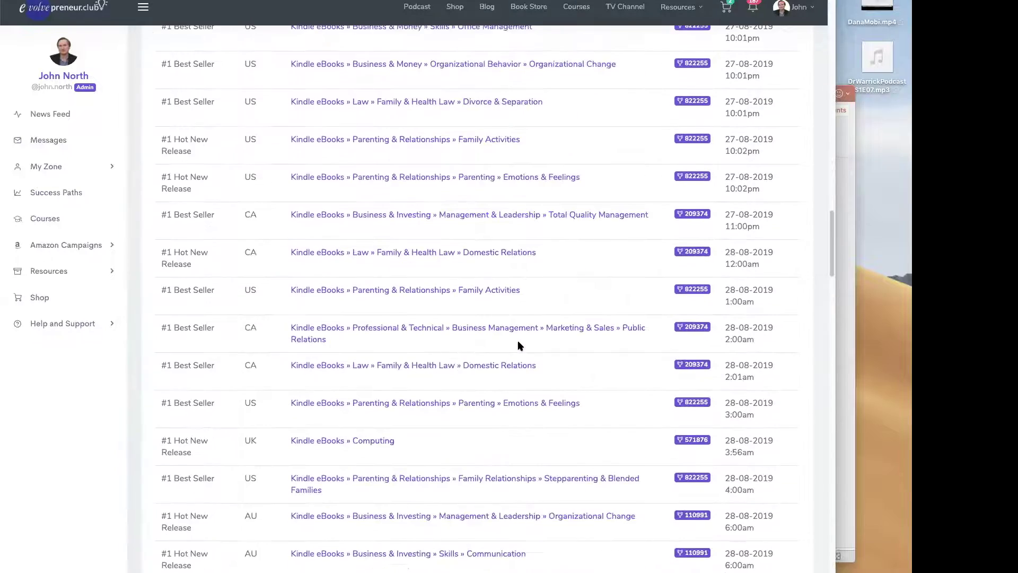
{"action": "scroll", "coordinate": [520, 346], "scroll_direction": "down", "scroll_amount": 3}
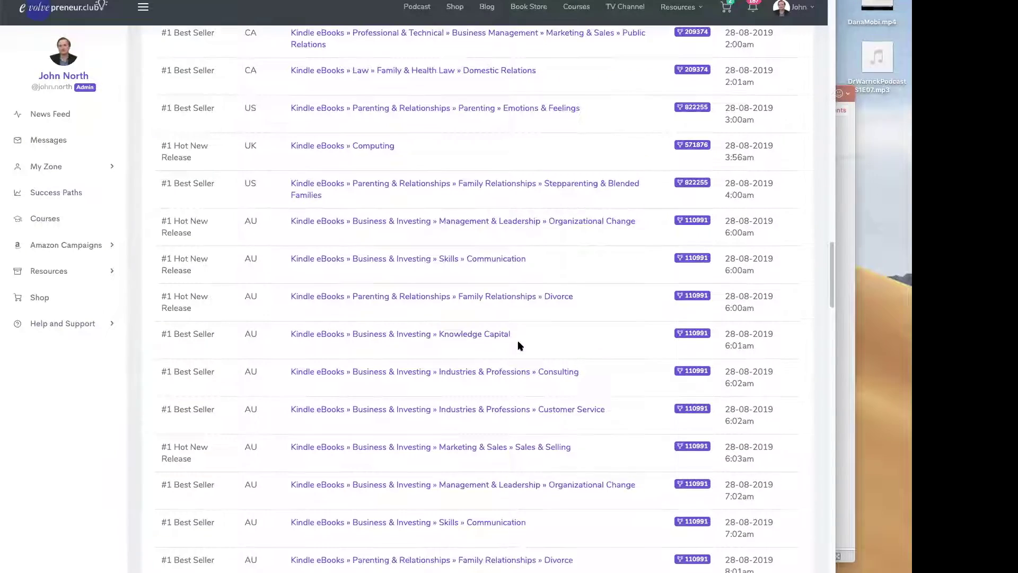
{"action": "scroll", "coordinate": [519, 346], "scroll_direction": "down", "scroll_amount": 6}
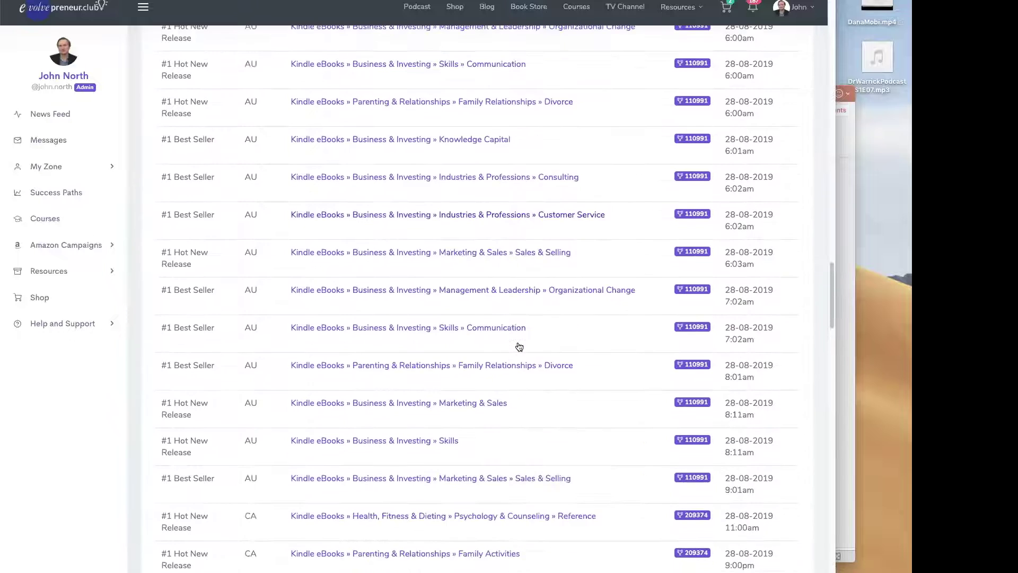
{"action": "scroll", "coordinate": [520, 346], "scroll_direction": "down", "scroll_amount": 3}
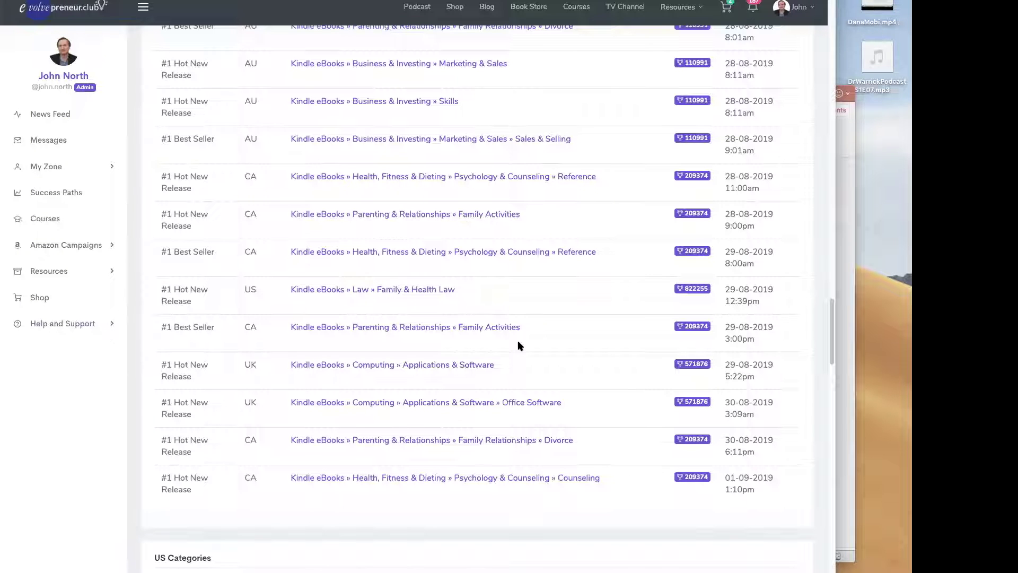
{"action": "scroll", "coordinate": [518, 345], "scroll_direction": "down", "scroll_amount": 2}
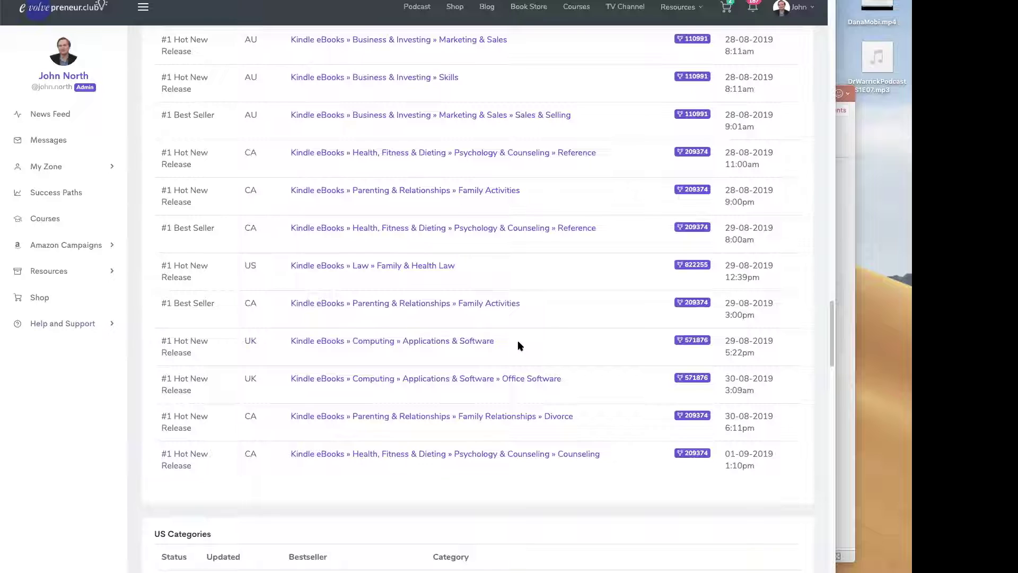
{"action": "scroll", "coordinate": [519, 346], "scroll_direction": "down", "scroll_amount": 6}
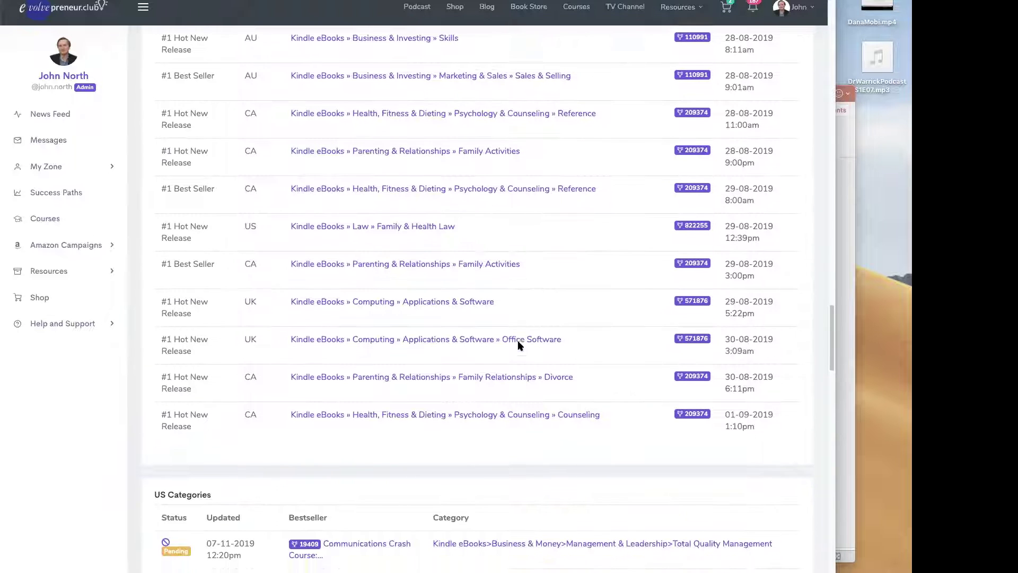
{"action": "scroll", "coordinate": [519, 346], "scroll_direction": "down", "scroll_amount": 2}
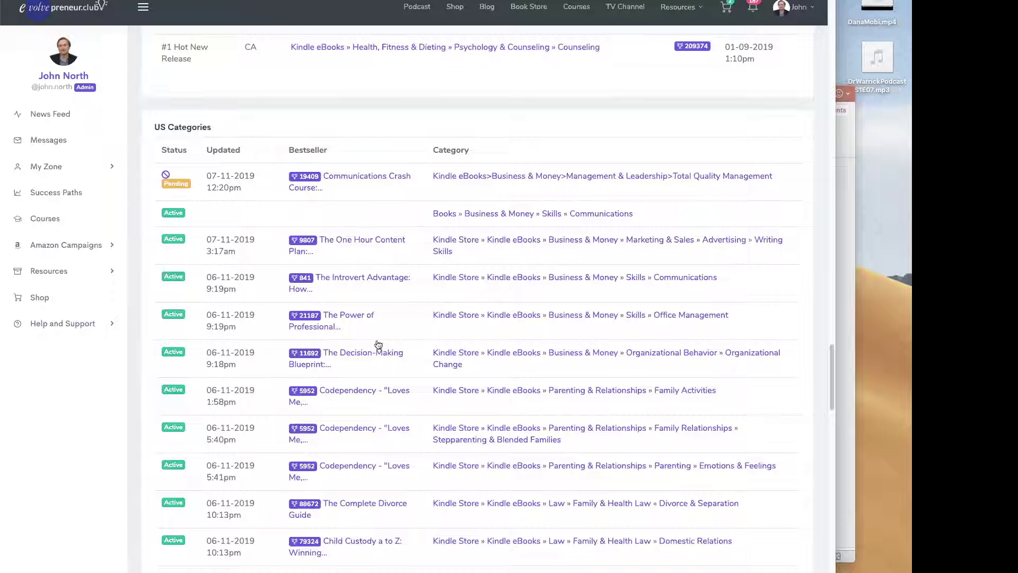
{"action": "scroll", "coordinate": [401, 205], "scroll_direction": "down", "scroll_amount": 1}
{"action": "scroll", "coordinate": [401, 205], "scroll_direction": "down", "scroll_amount": 7}
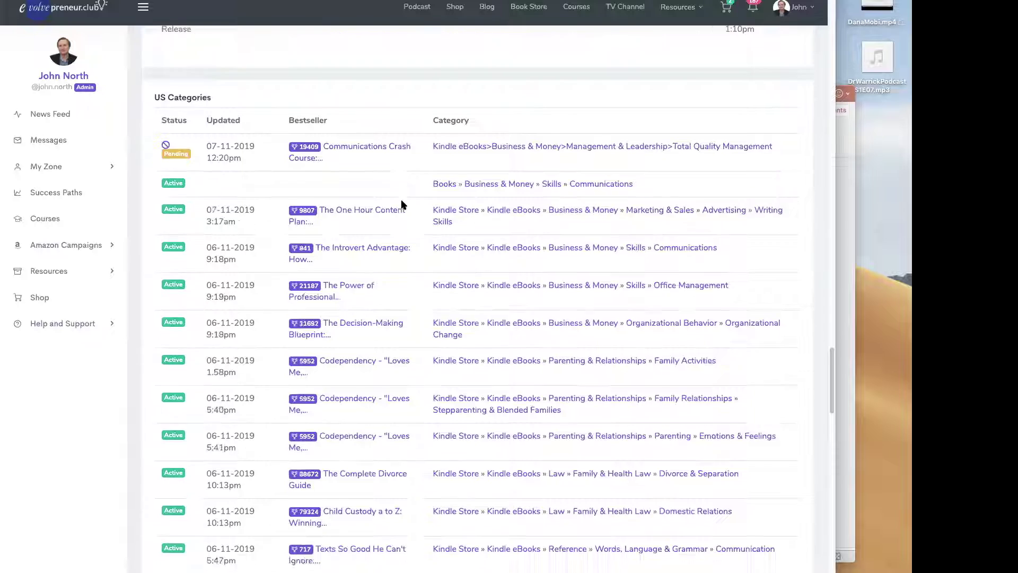
{"action": "scroll", "coordinate": [401, 202], "scroll_direction": "down", "scroll_amount": 7}
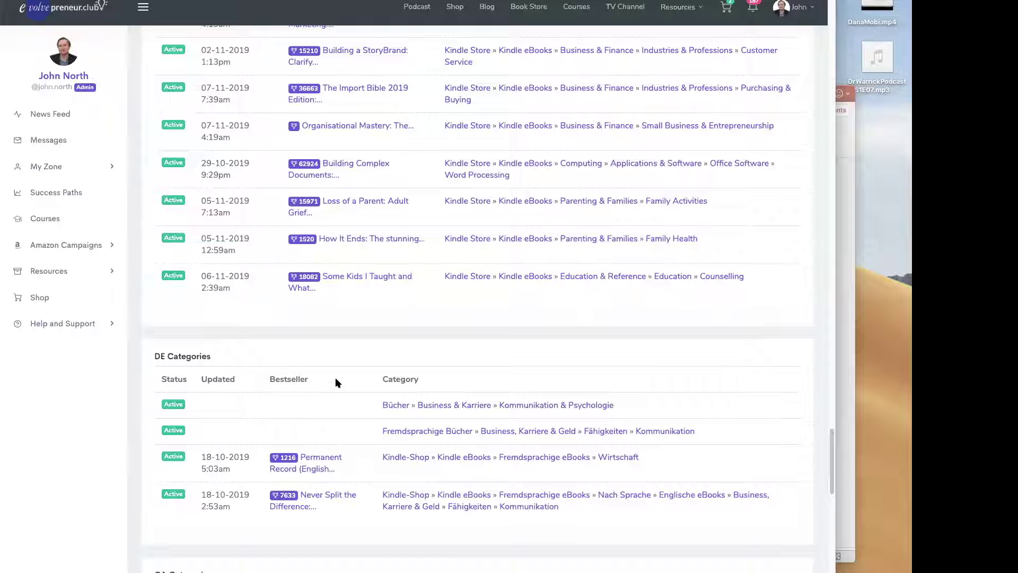
{"action": "scroll", "coordinate": [375, 348], "scroll_direction": "down", "scroll_amount": 1}
{"action": "scroll", "coordinate": [374, 344], "scroll_direction": "down", "scroll_amount": 5}
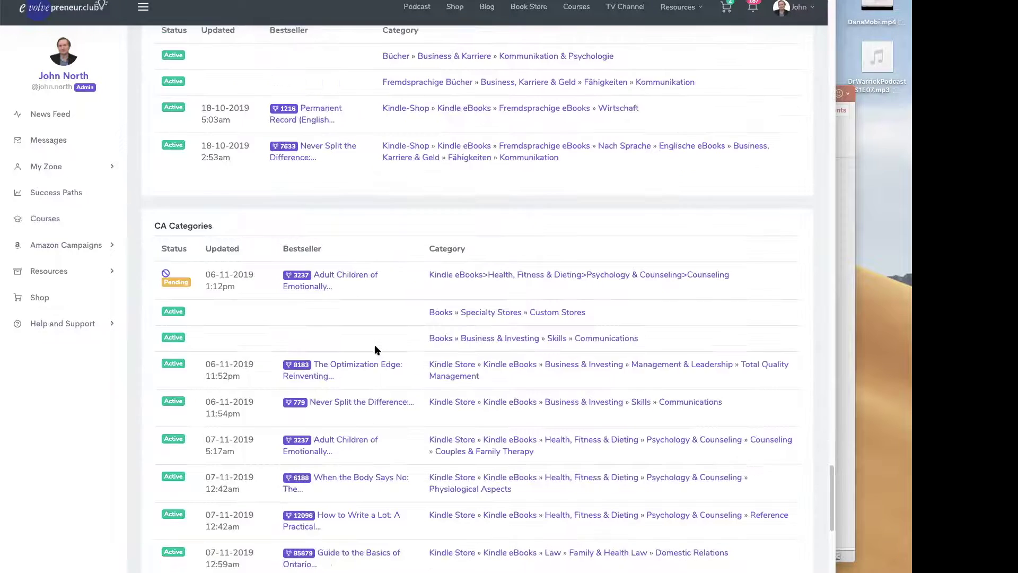
{"action": "scroll", "coordinate": [374, 345], "scroll_direction": "down", "scroll_amount": 6}
{"action": "scroll", "coordinate": [375, 345], "scroll_direction": "down", "scroll_amount": 5}
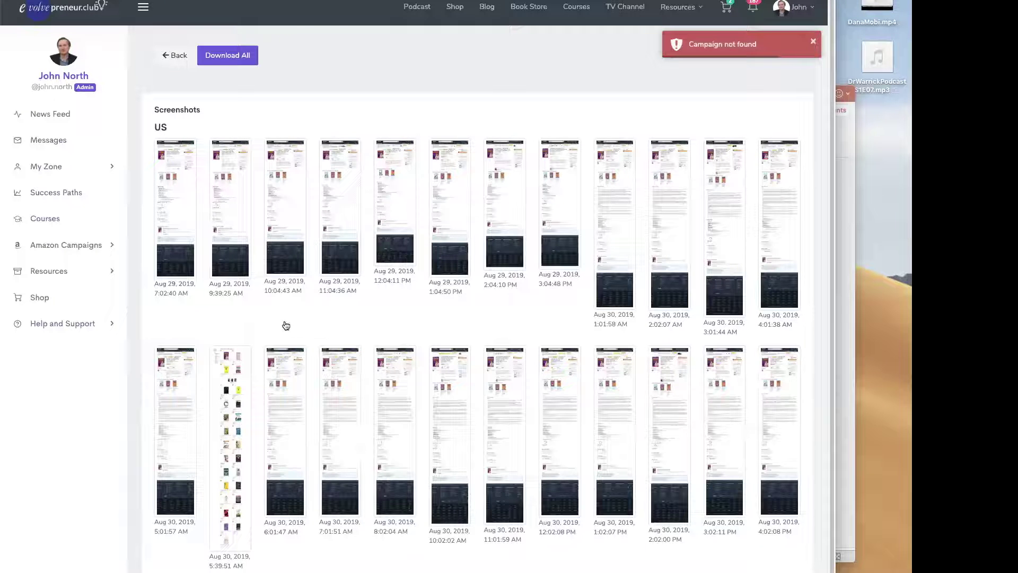
- Preview the Aug 29, 2019, 7:02:40 AM US screenshot at full size
{"action": "mouse_move", "coordinate": [164, 205]}
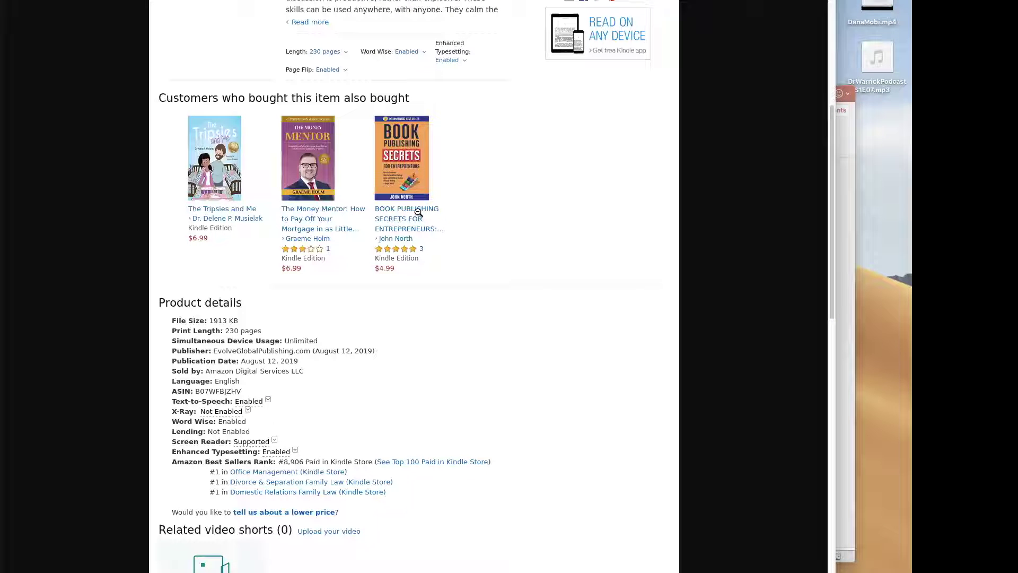
- Scroll the captured Amazon page down to the footer and back, then close the preview
{"action": "scroll", "coordinate": [418, 213], "scroll_direction": "up", "scroll_amount": 6}
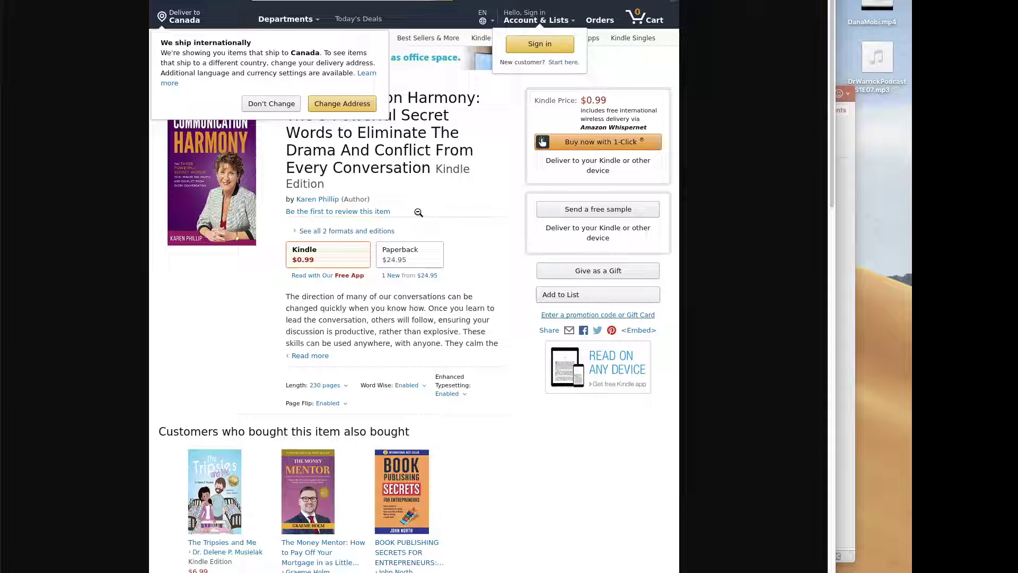
{"action": "scroll", "coordinate": [419, 390], "scroll_direction": "down", "scroll_amount": 15}
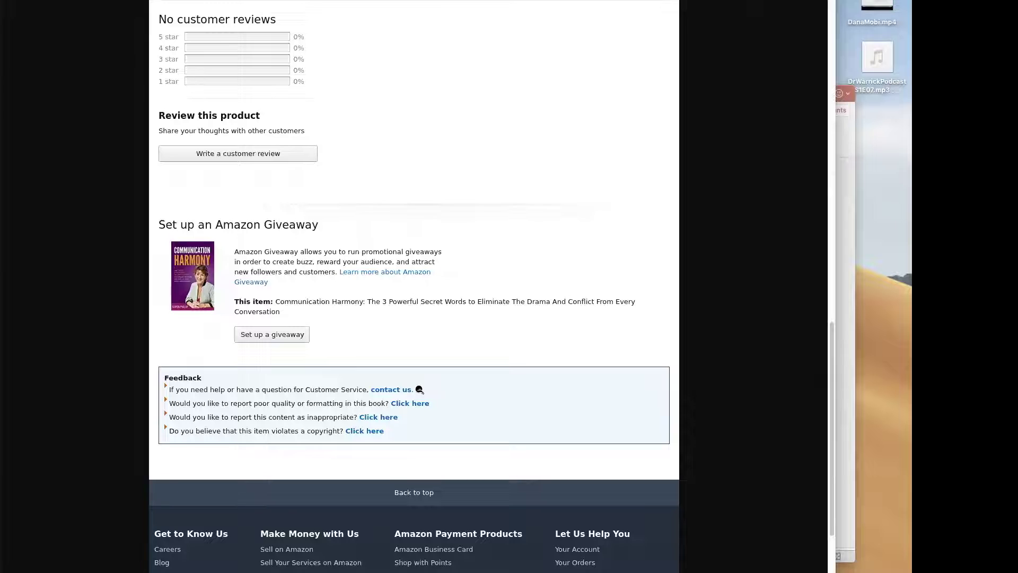
{"action": "scroll", "coordinate": [419, 389], "scroll_direction": "down", "scroll_amount": 5}
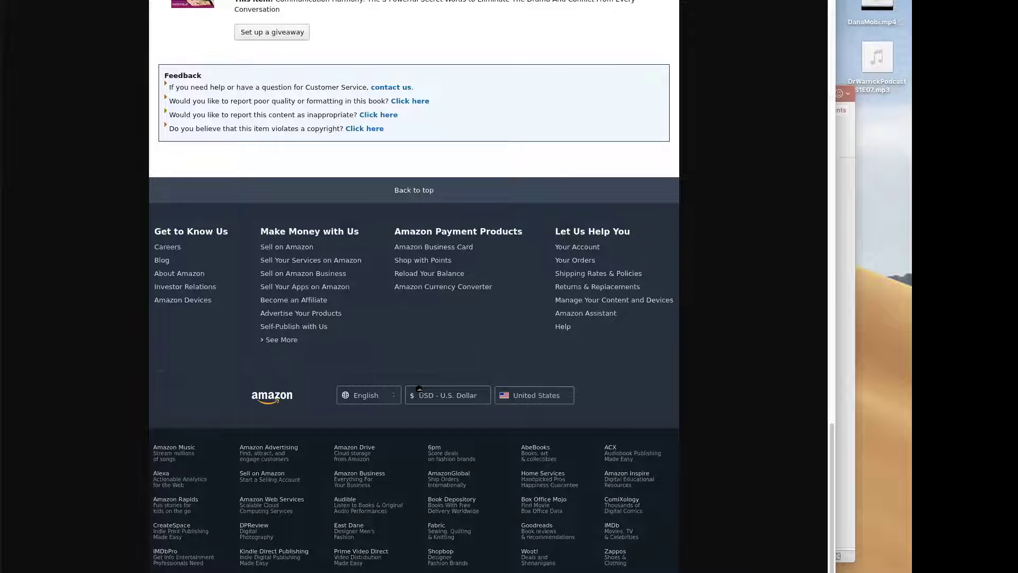
{"action": "scroll", "coordinate": [419, 389], "scroll_direction": "up", "scroll_amount": 8}
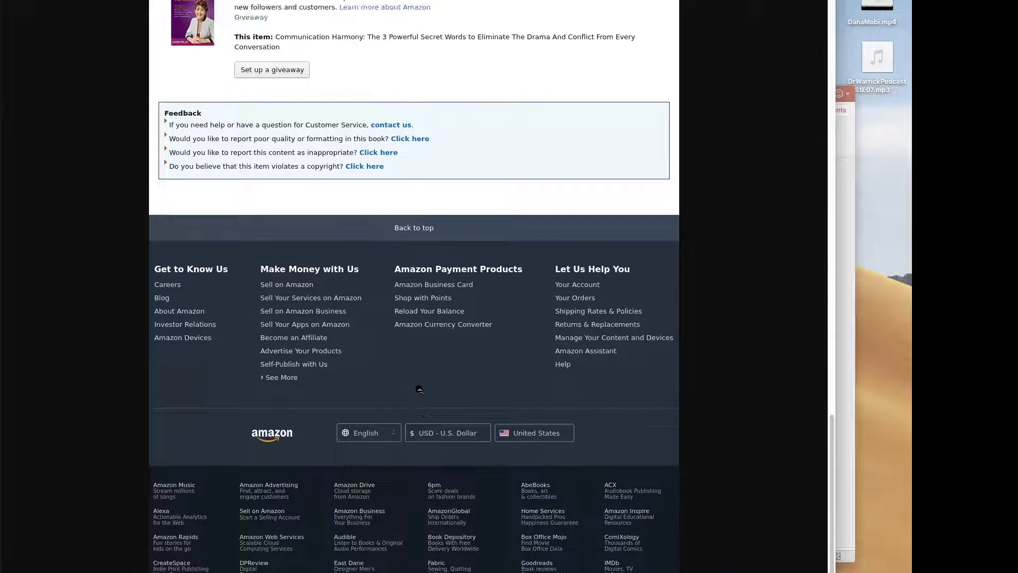
{"action": "scroll", "coordinate": [419, 389], "scroll_direction": "up", "scroll_amount": 2}
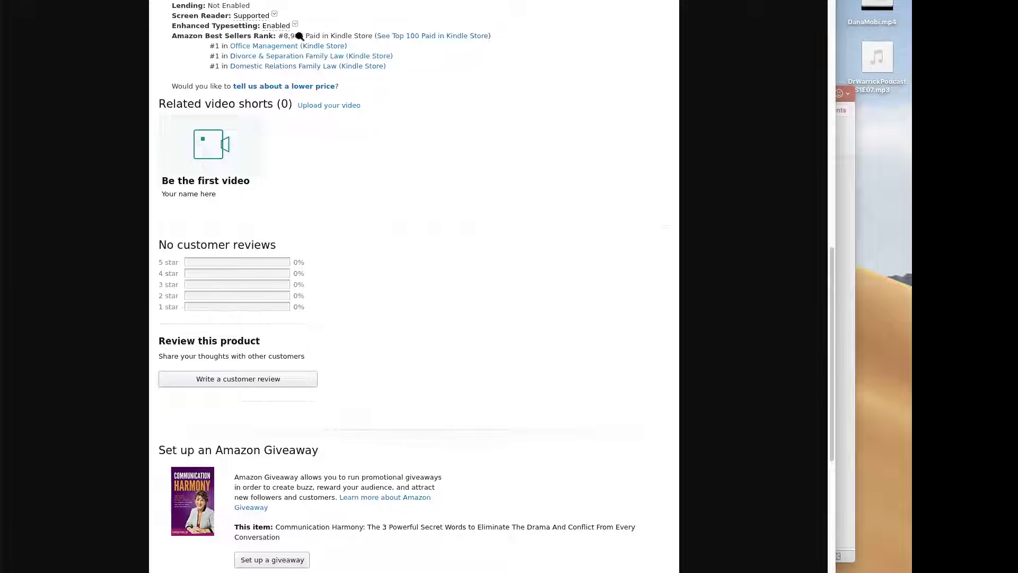
{"action": "scroll", "coordinate": [419, 115], "scroll_direction": "up", "scroll_amount": 5}
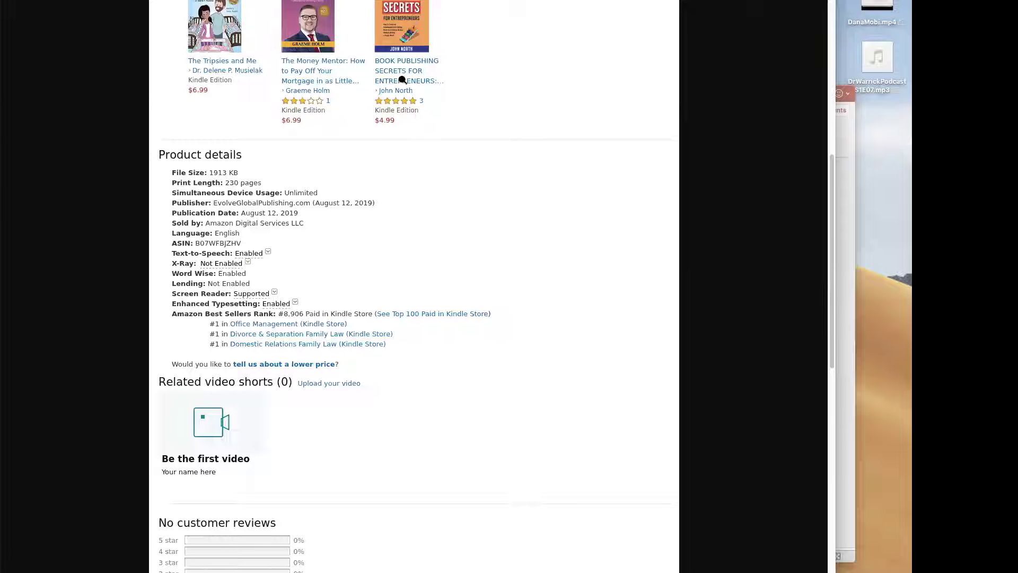
{"action": "scroll", "coordinate": [385, 151], "scroll_direction": "up", "scroll_amount": 10}
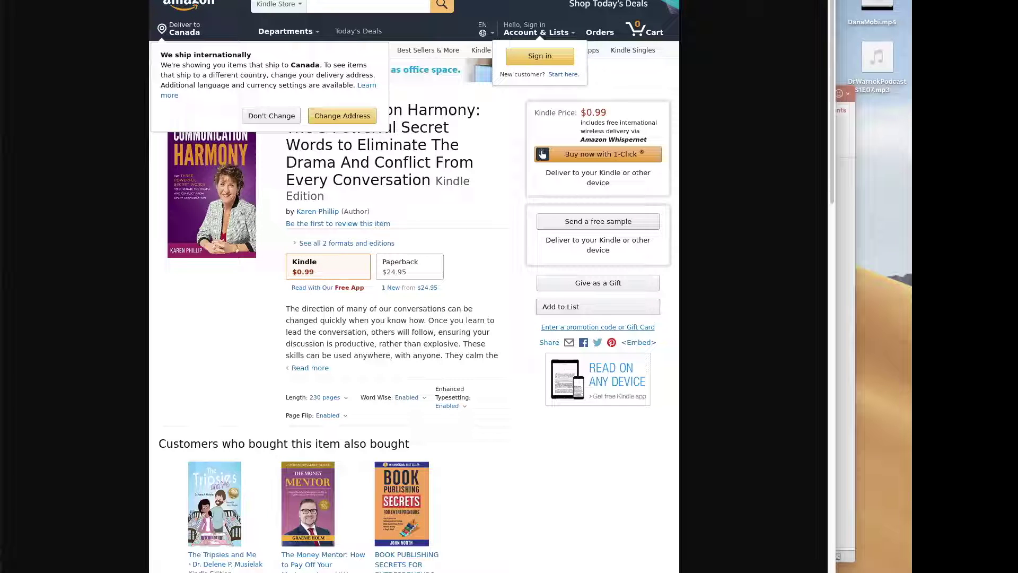
{"action": "key", "text": "super+Left"}
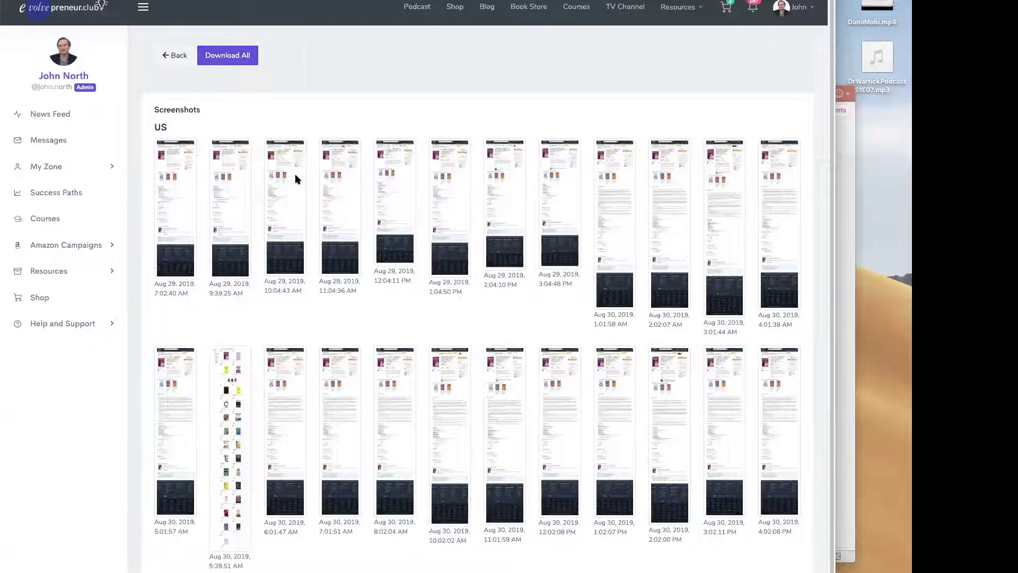
- Open the campaign's AU screenshots gallery
{"action": "mouse_move", "coordinate": [469, 227]}
{"action": "mouse_move", "coordinate": [763, 431]}
{"action": "scroll", "coordinate": [424, 415], "scroll_direction": "down", "scroll_amount": 15}
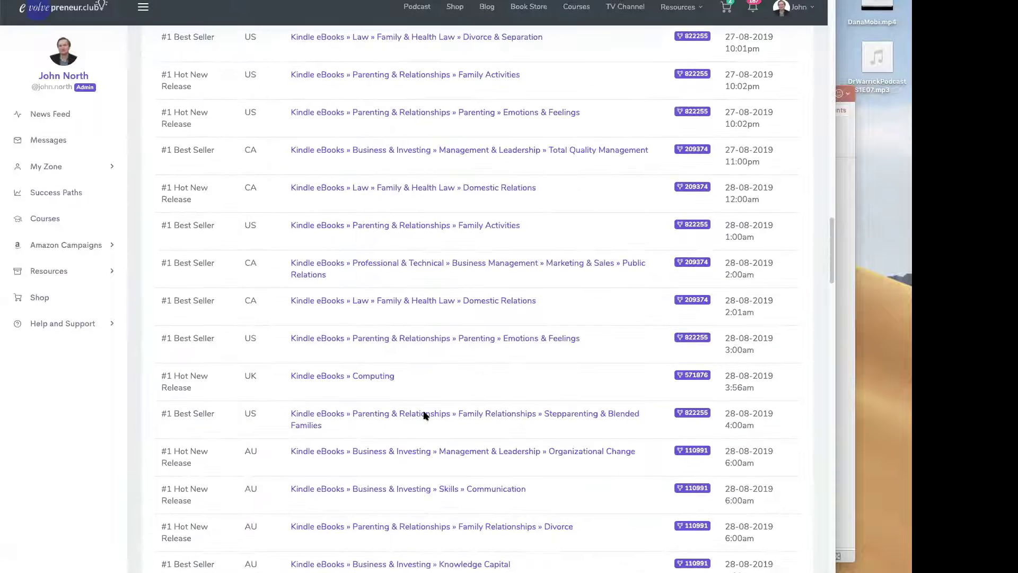
{"action": "scroll", "coordinate": [424, 415], "scroll_direction": "down", "scroll_amount": 10}
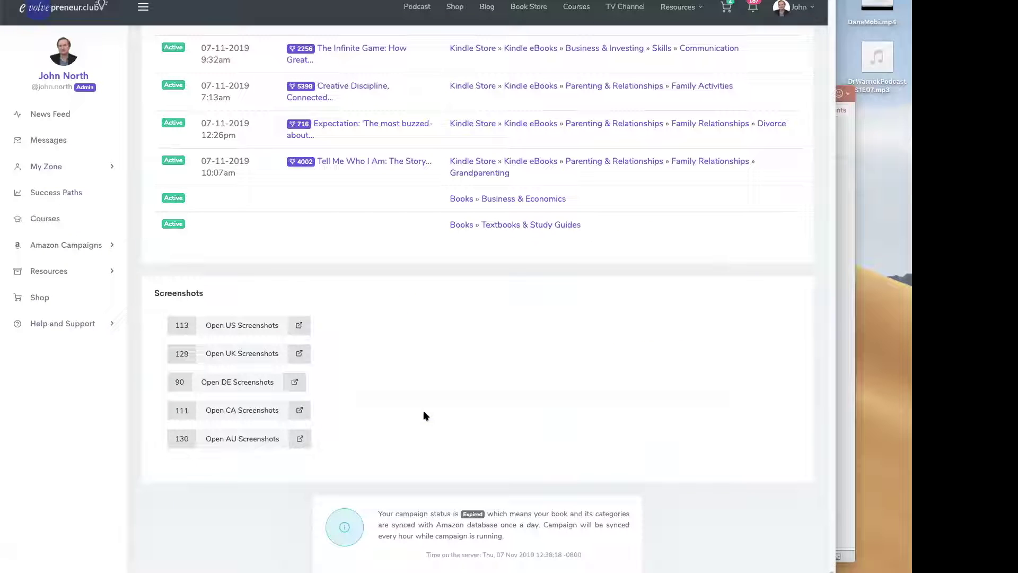
{"action": "left_click", "coordinate": [263, 441]}
- Scroll back up and expand the Amazon Campaigns submenu in the sidebar
{"action": "scroll", "coordinate": [418, 342], "scroll_direction": "up", "scroll_amount": 20}
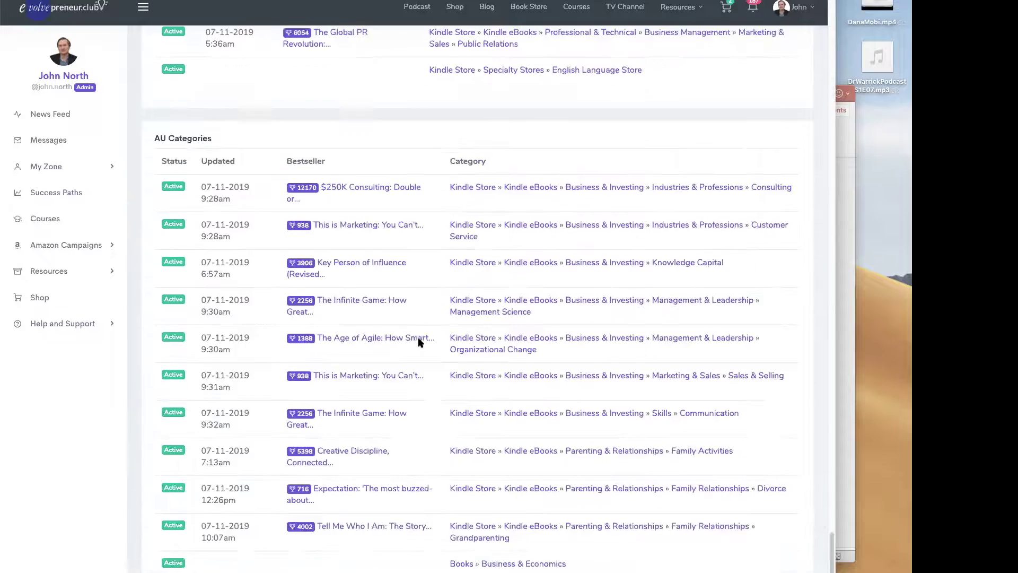
{"action": "scroll", "coordinate": [193, 309], "scroll_direction": "up", "scroll_amount": 10}
{"action": "left_click", "coordinate": [66, 244]}
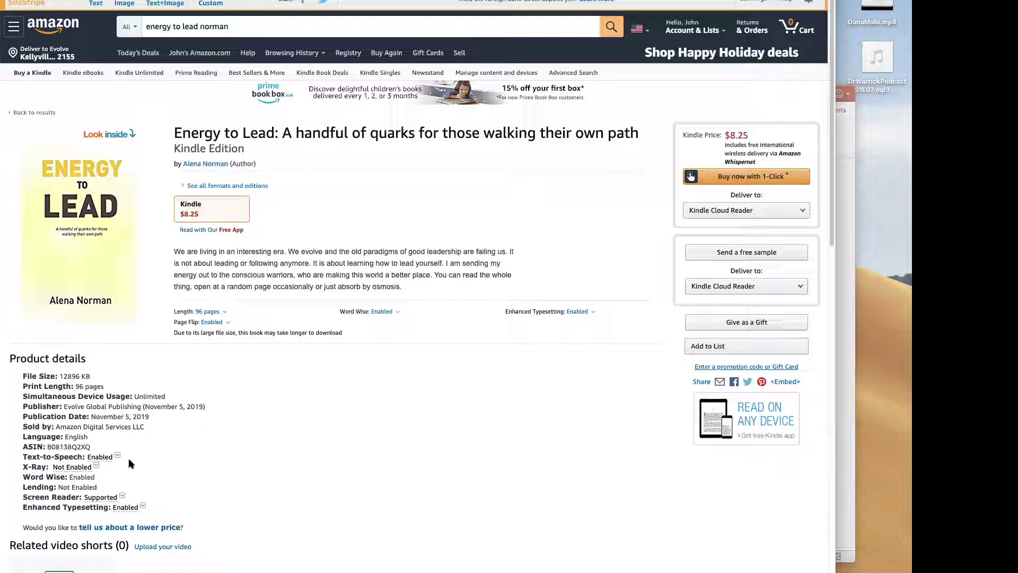
- Copy the Energy to Lead ASIN from Product details and switch back to the Evolvepreneur tab
{"action": "left_click", "coordinate": [104, 456]}
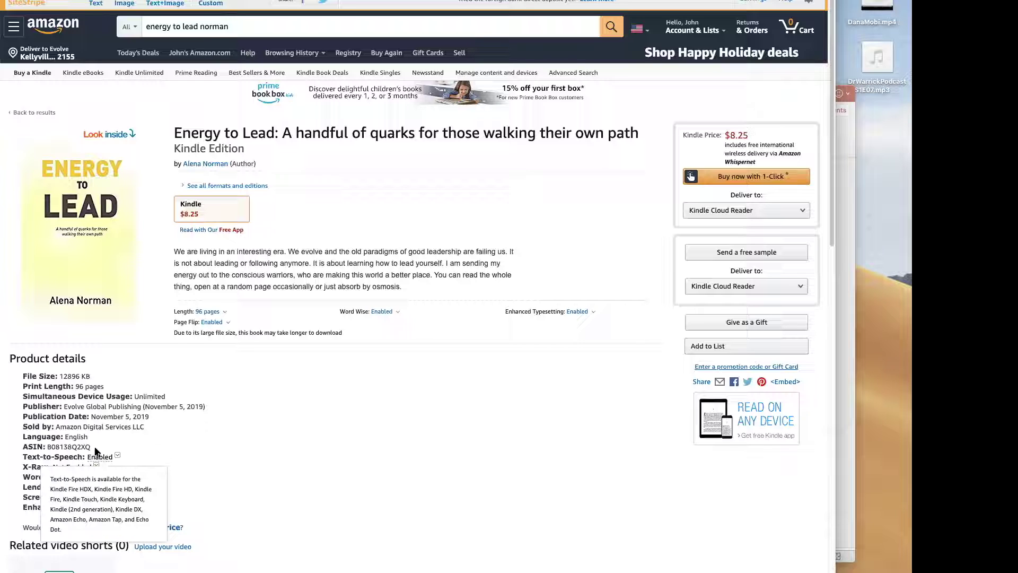
{"action": "left_click", "coordinate": [49, 445]}
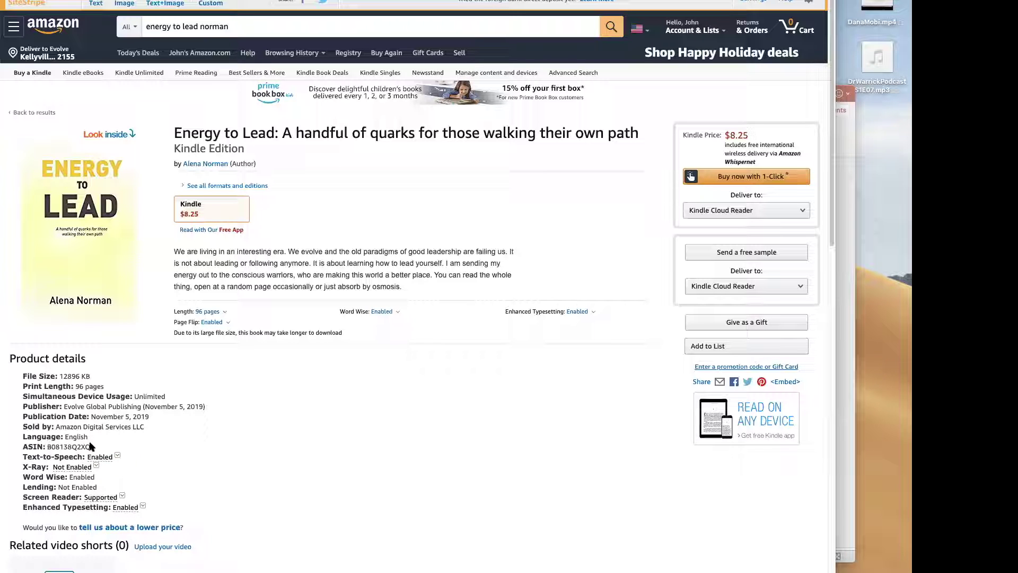
{"action": "left_click_drag", "start_coordinate": [95, 448], "coordinate": [48, 447]}
{"action": "key", "text": "super+c"}
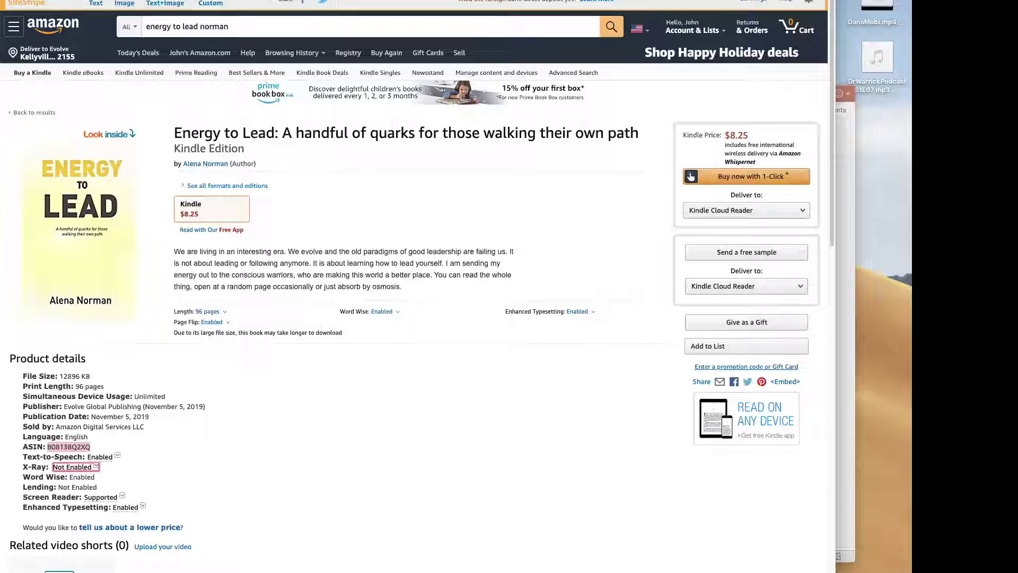
{"action": "key", "text": "ctrl+Tab"}
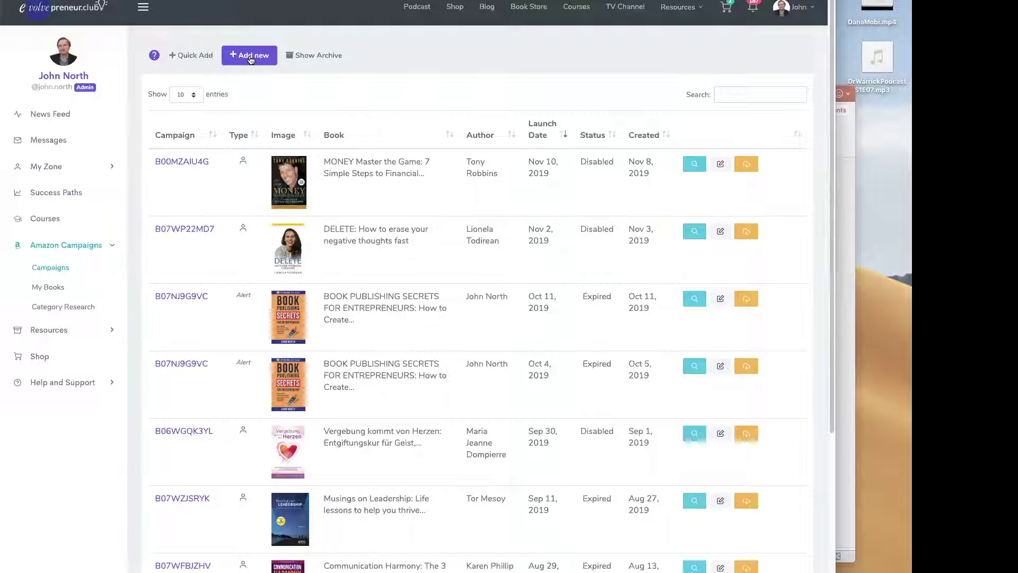
- Create a new campaign by pasting ASIN B08138Q2XQ and adding the Energy to Lead book
{"action": "left_click", "coordinate": [250, 56]}
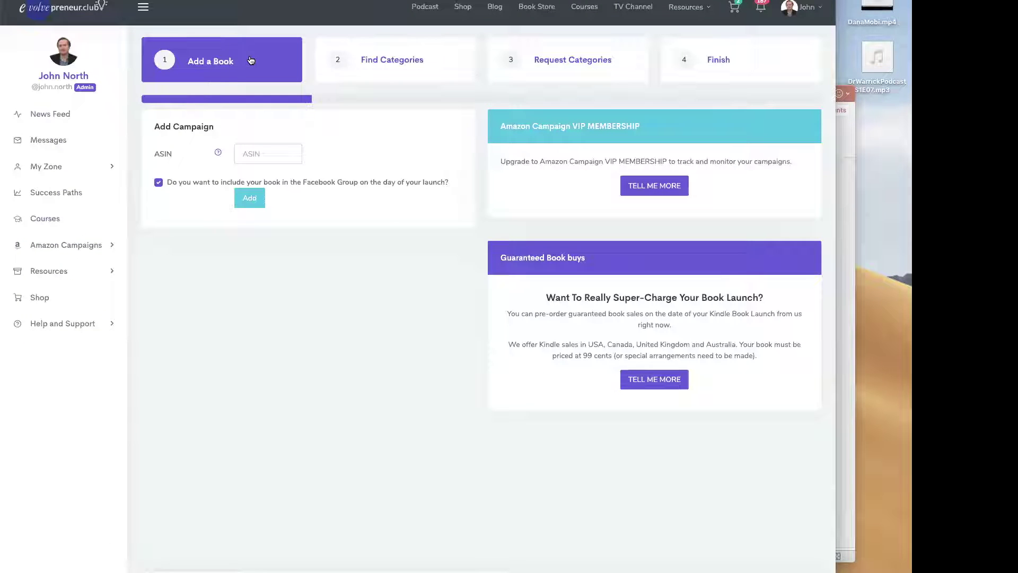
{"action": "left_click", "coordinate": [258, 159]}
{"action": "key", "text": "super+v"}
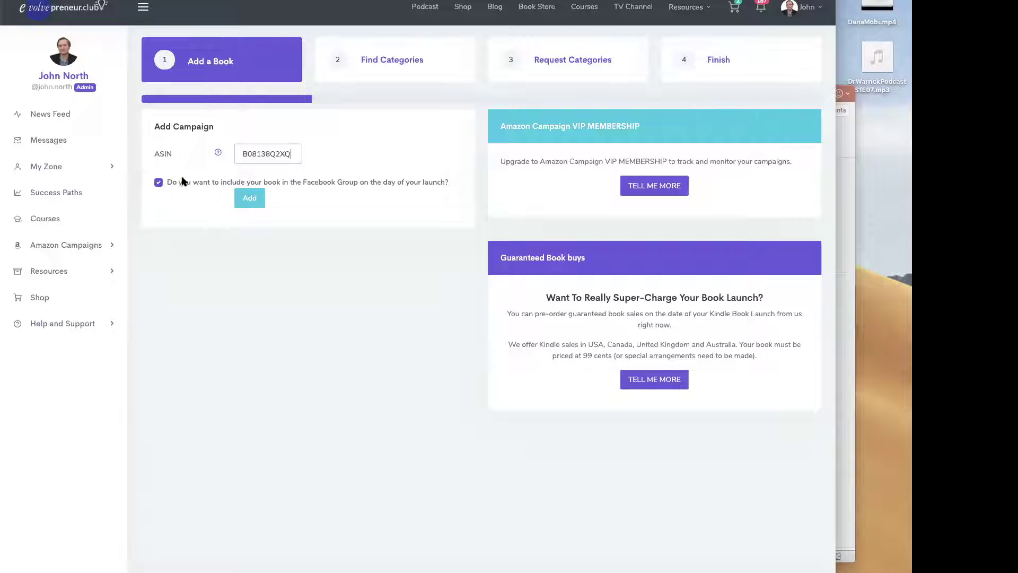
{"action": "left_click_drag", "start_coordinate": [168, 182], "coordinate": [463, 182]}
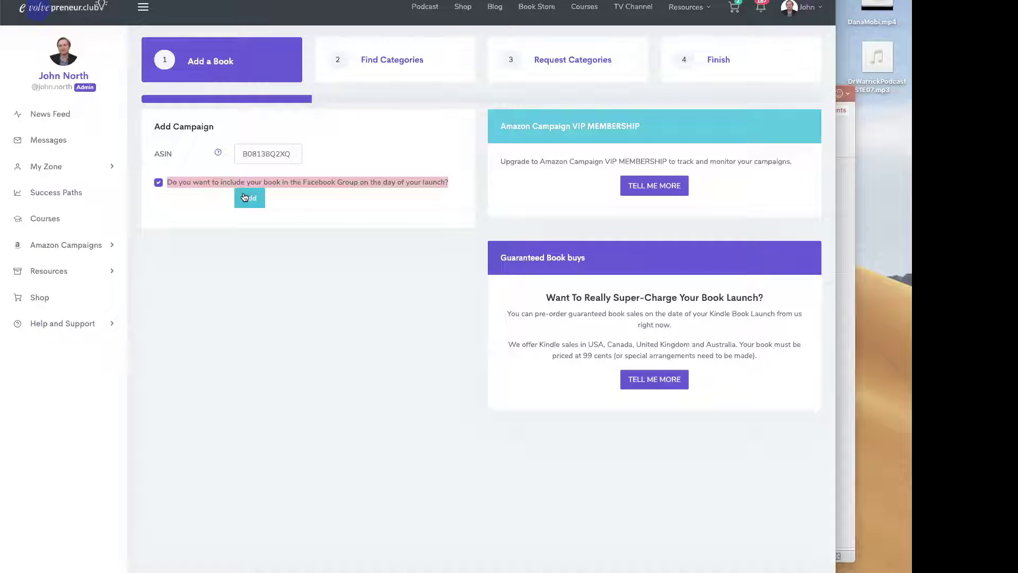
{"action": "left_click", "coordinate": [245, 197]}
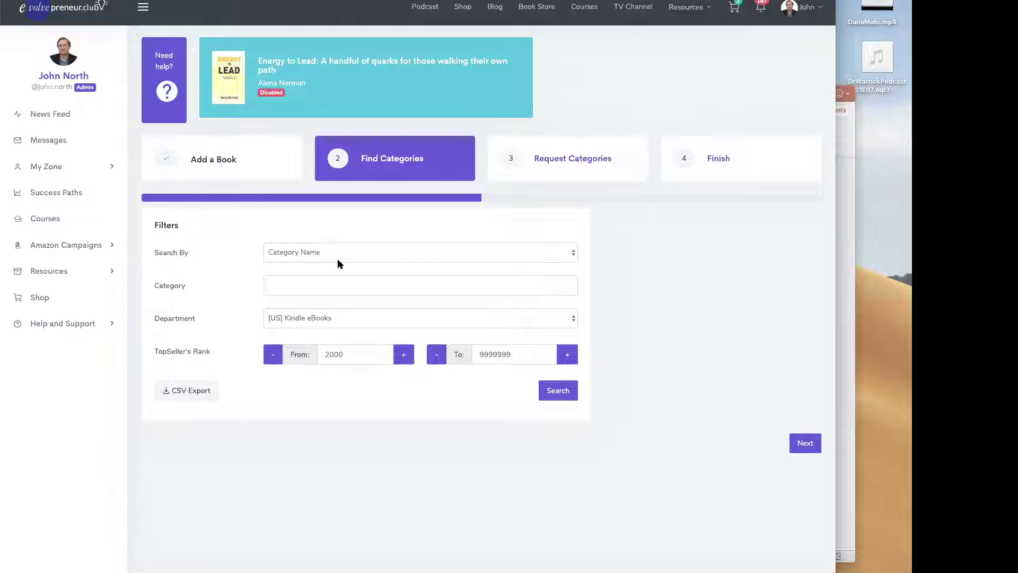
- Search US Kindle eBook categories for 'leadership'
{"action": "left_click", "coordinate": [335, 289]}
{"action": "type", "text": "lead"}
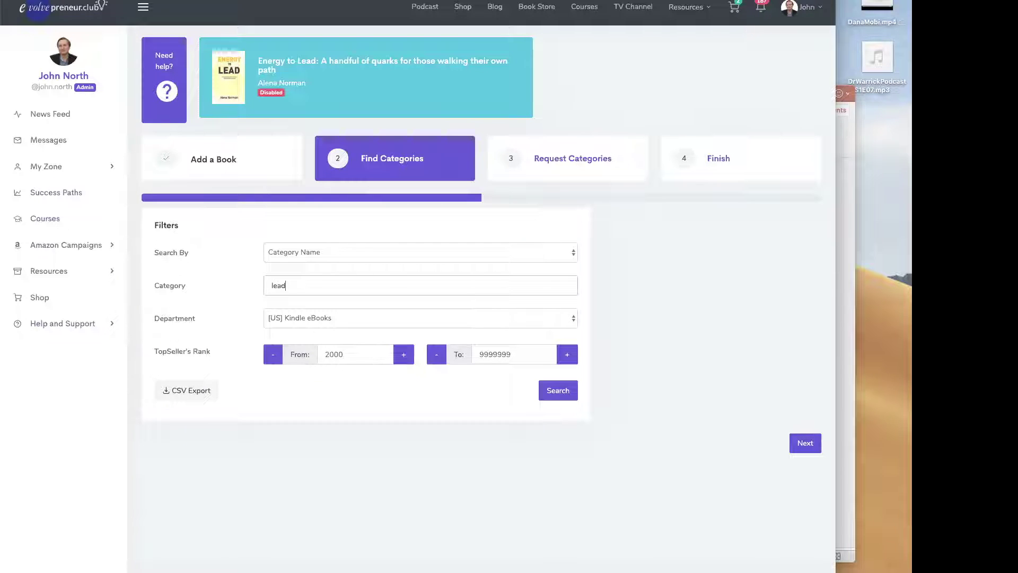
{"action": "type", "text": "ership"}
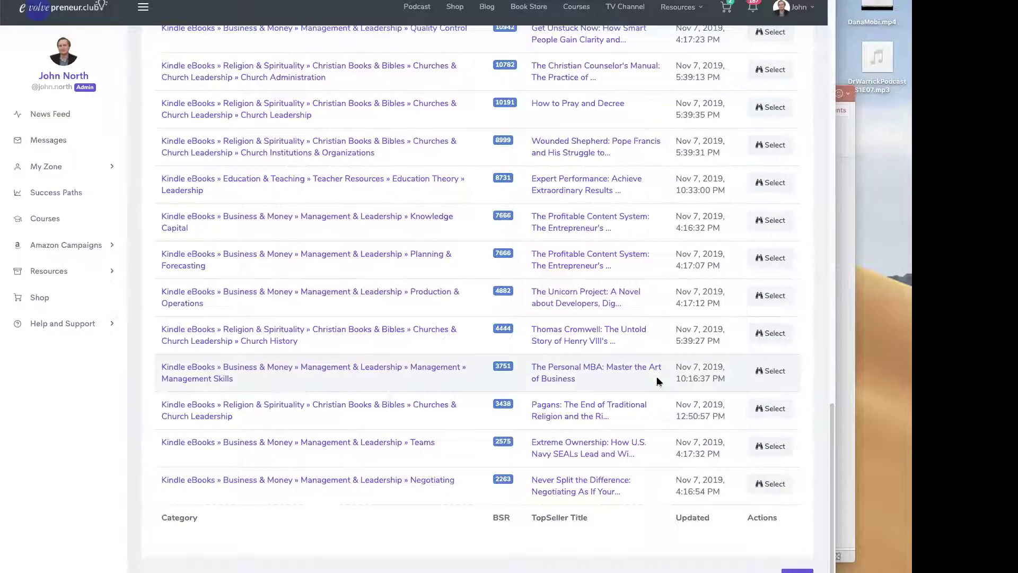
{"action": "scroll", "coordinate": [658, 381], "scroll_direction": "up", "scroll_amount": 8}
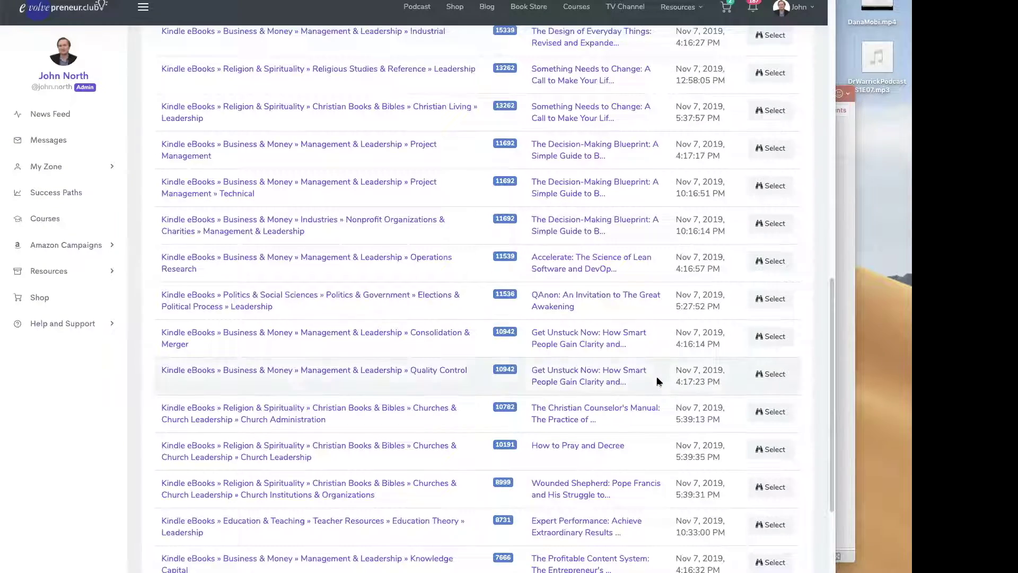
{"action": "scroll", "coordinate": [657, 381], "scroll_direction": "up", "scroll_amount": 2}
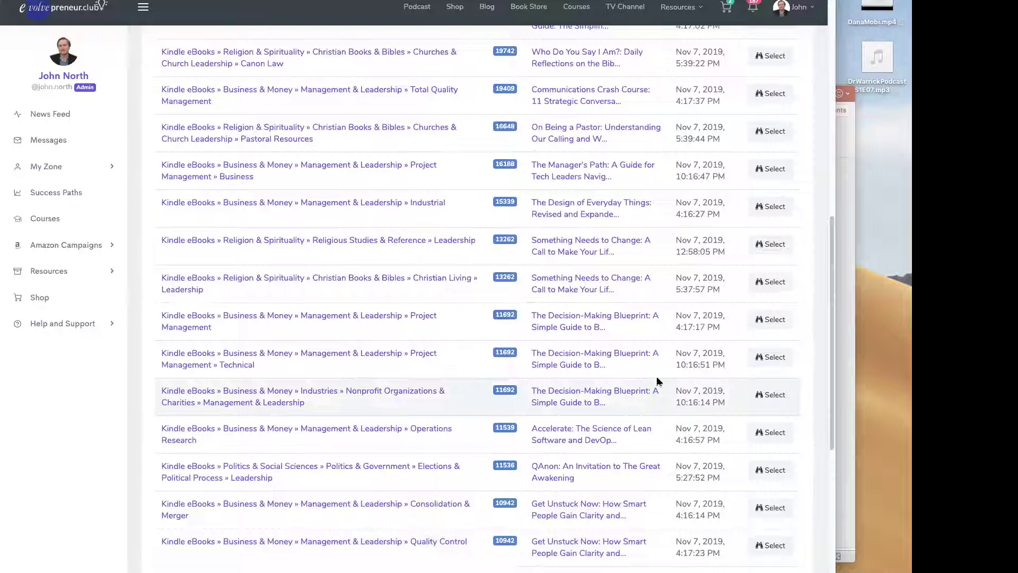
{"action": "scroll", "coordinate": [657, 381], "scroll_direction": "up", "scroll_amount": 3}
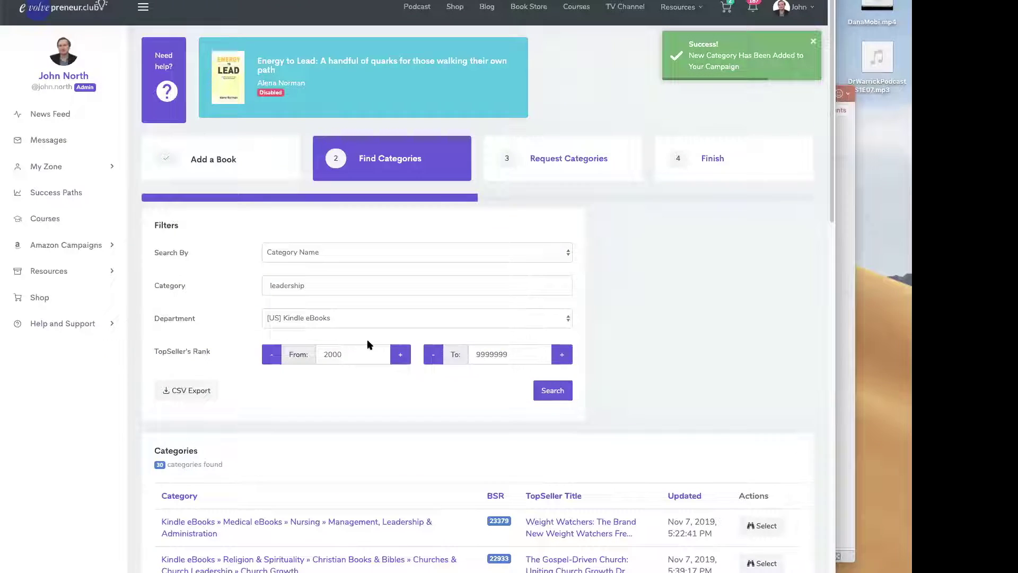
- Set the From rank filter to 2000 and browse the leadership category results
{"action": "left_click_drag", "start_coordinate": [348, 354], "coordinate": [318, 354]}
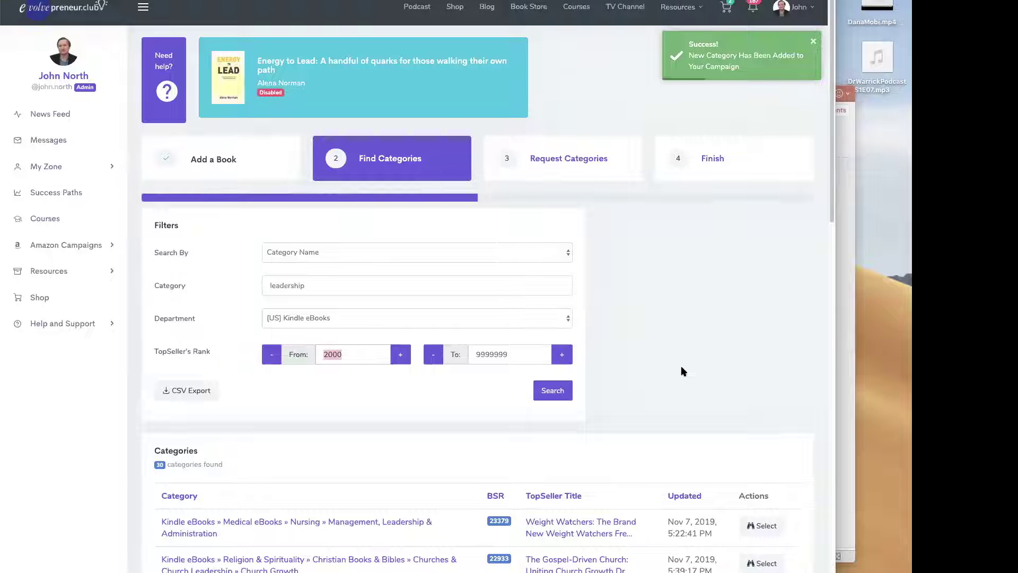
{"action": "type", "text": "0"}
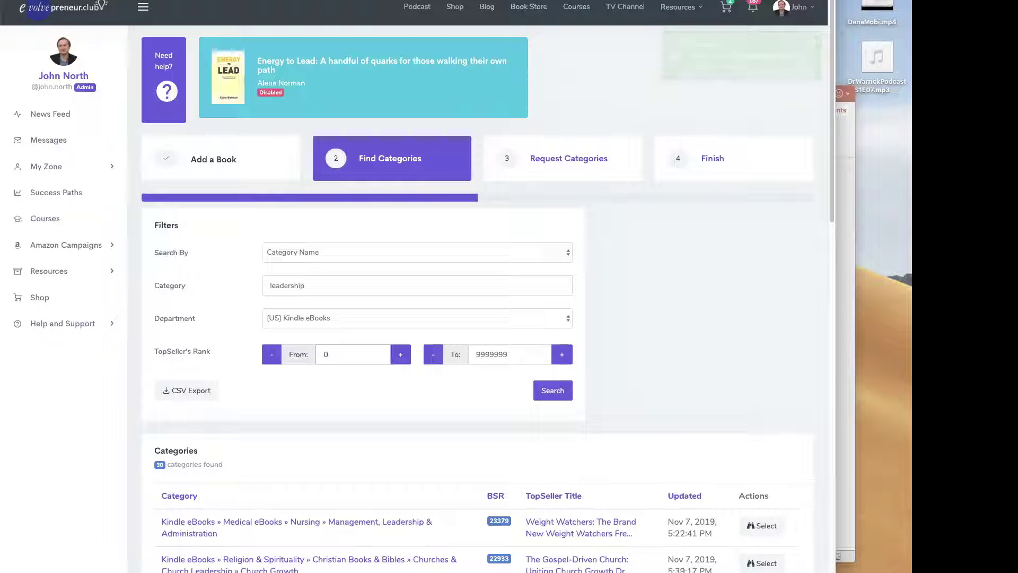
{"action": "key", "text": "BackSpace"}
{"action": "type", "text": "2000"}
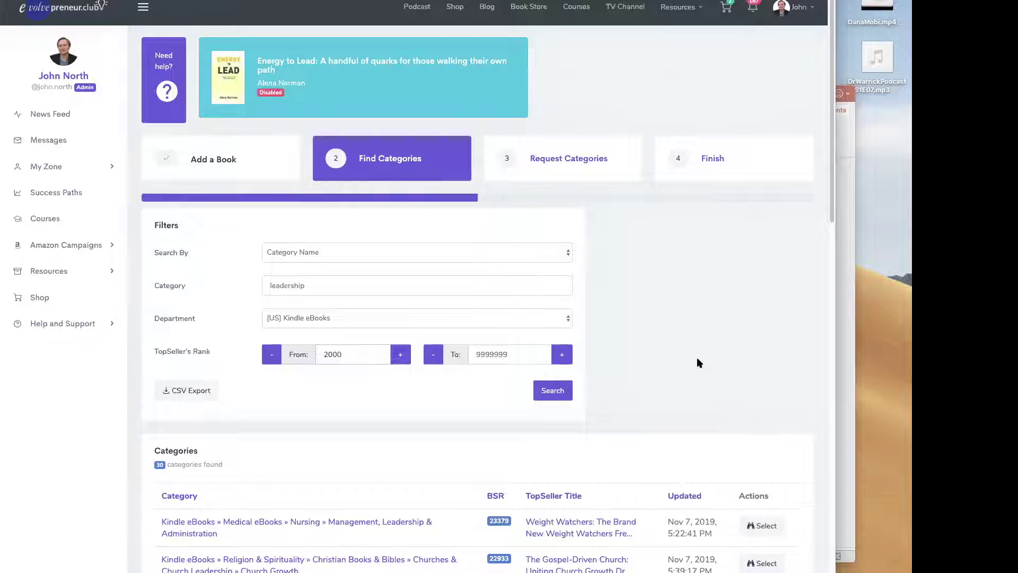
{"action": "scroll", "coordinate": [710, 375], "scroll_direction": "down", "scroll_amount": 2}
{"action": "scroll", "coordinate": [710, 375], "scroll_direction": "down", "scroll_amount": 4}
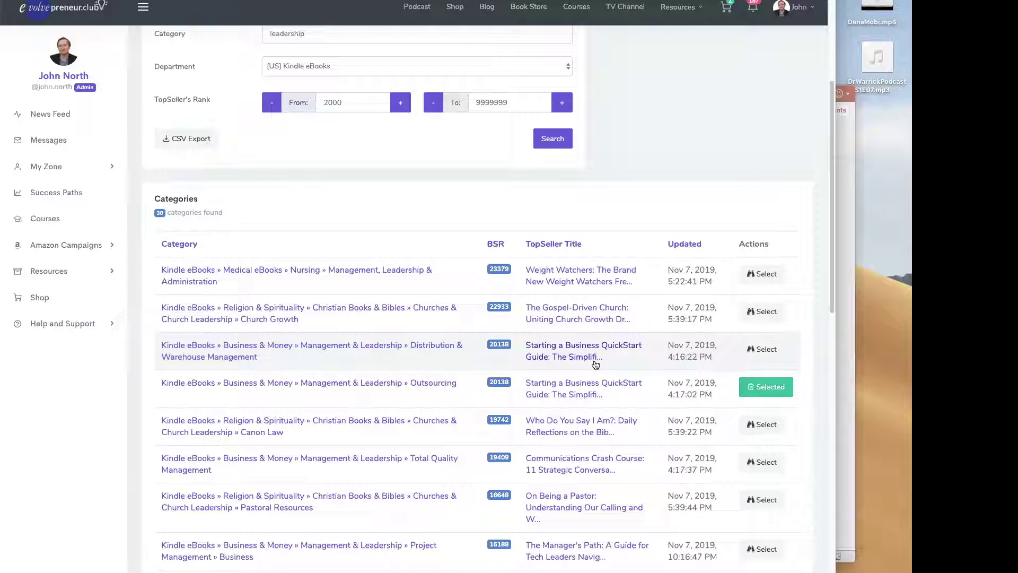
{"action": "scroll", "coordinate": [595, 365], "scroll_direction": "down", "scroll_amount": 1}
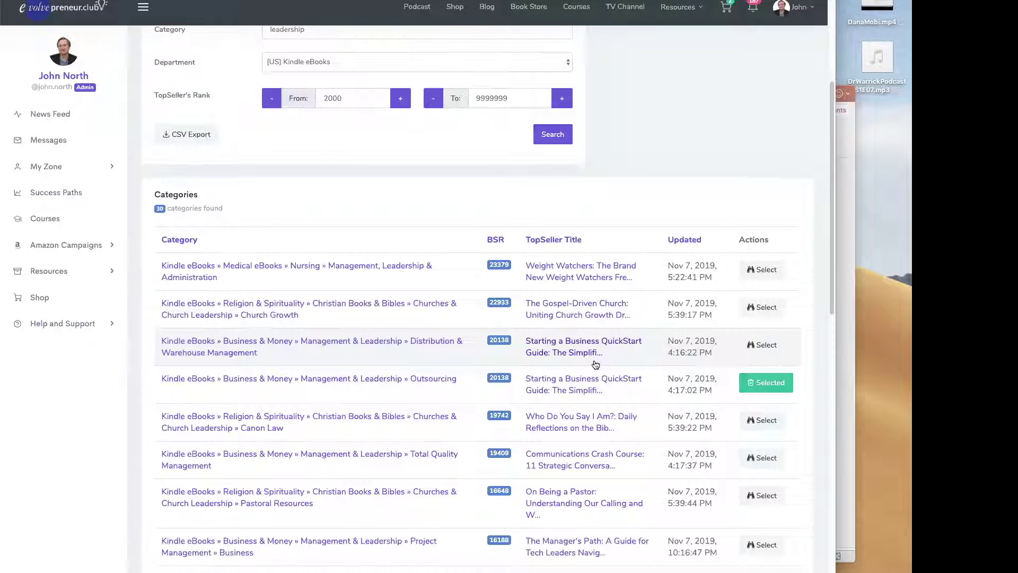
{"action": "scroll", "coordinate": [596, 364], "scroll_direction": "down", "scroll_amount": 5}
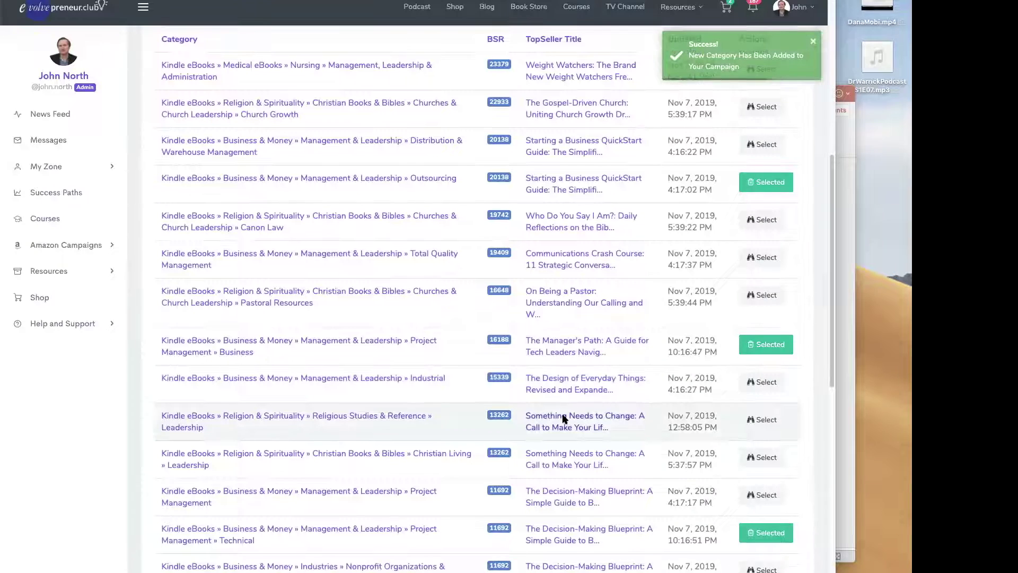
{"action": "scroll", "coordinate": [564, 419], "scroll_direction": "down", "scroll_amount": 4}
{"action": "scroll", "coordinate": [625, 416], "scroll_direction": "up", "scroll_amount": 12}
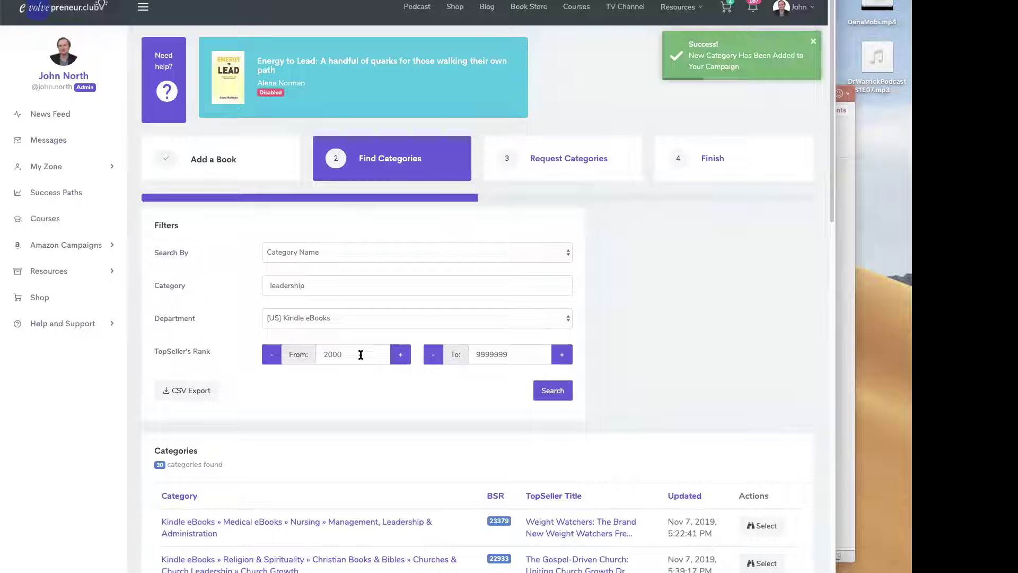
{"action": "left_click_drag", "start_coordinate": [319, 286], "coordinate": [258, 286]}
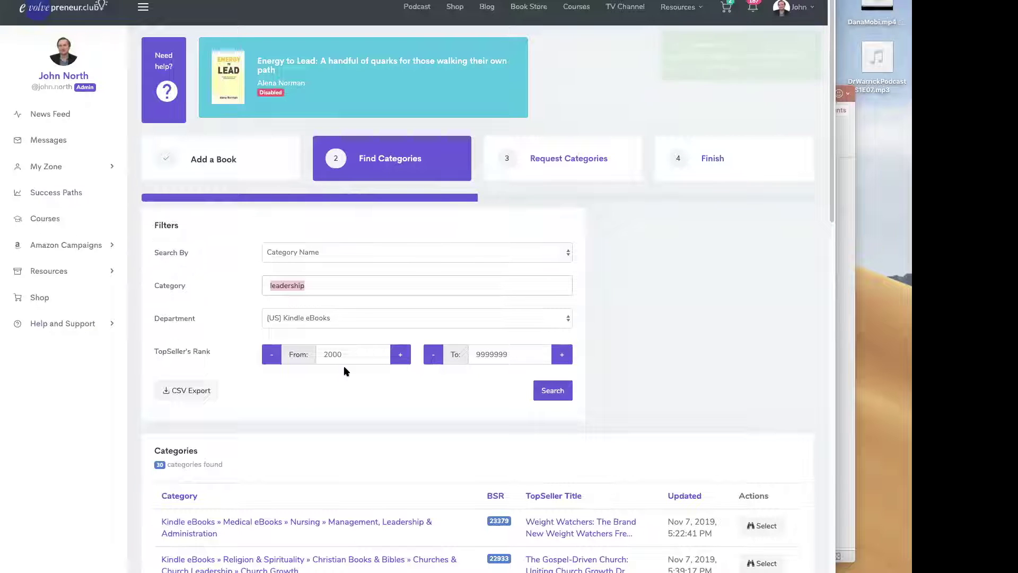
- After an empty 'self help' search, search 'capital' and add Management & Leadership » Knowledge Capital
{"action": "type", "text": "self help"}
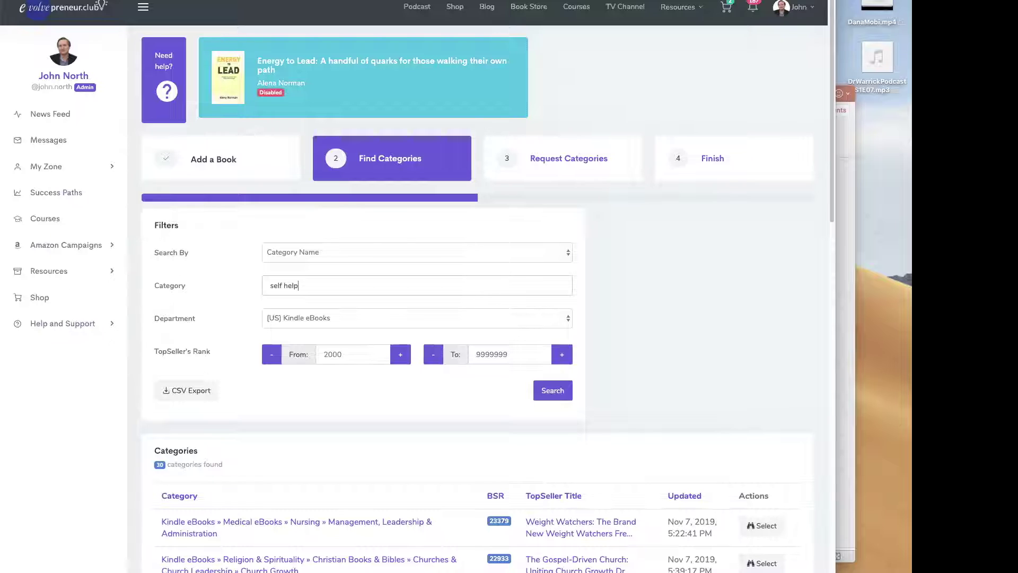
{"action": "key", "text": "Return"}
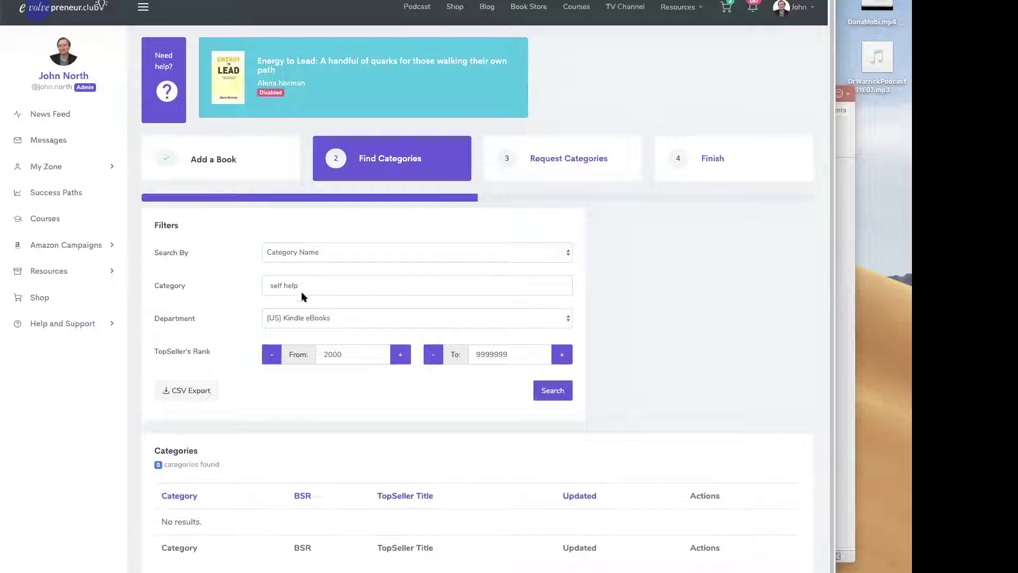
{"action": "left_click_drag", "start_coordinate": [302, 286], "coordinate": [260, 287]}
{"action": "type", "text": "man"}
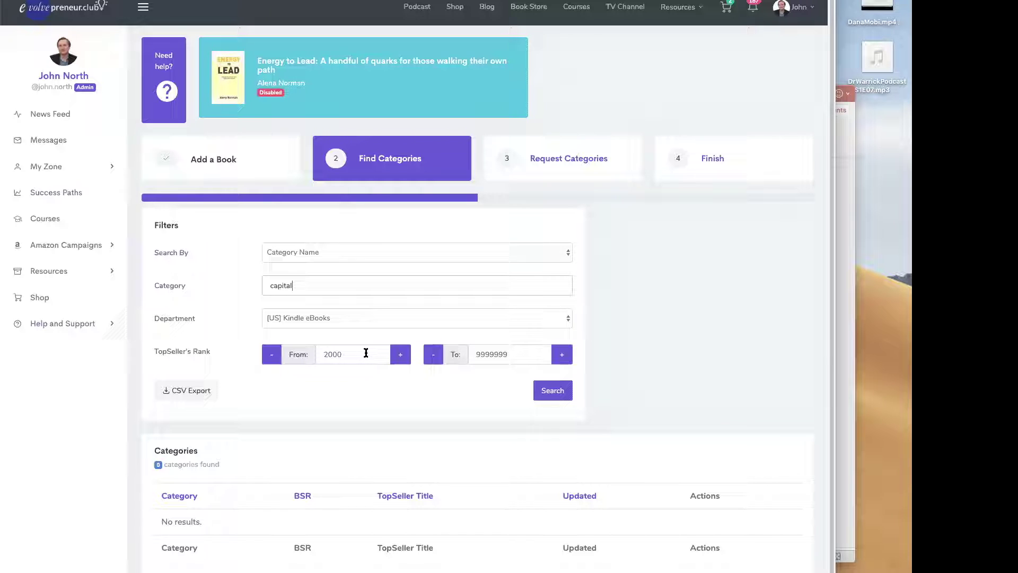
{"action": "left_click", "coordinate": [548, 393]}
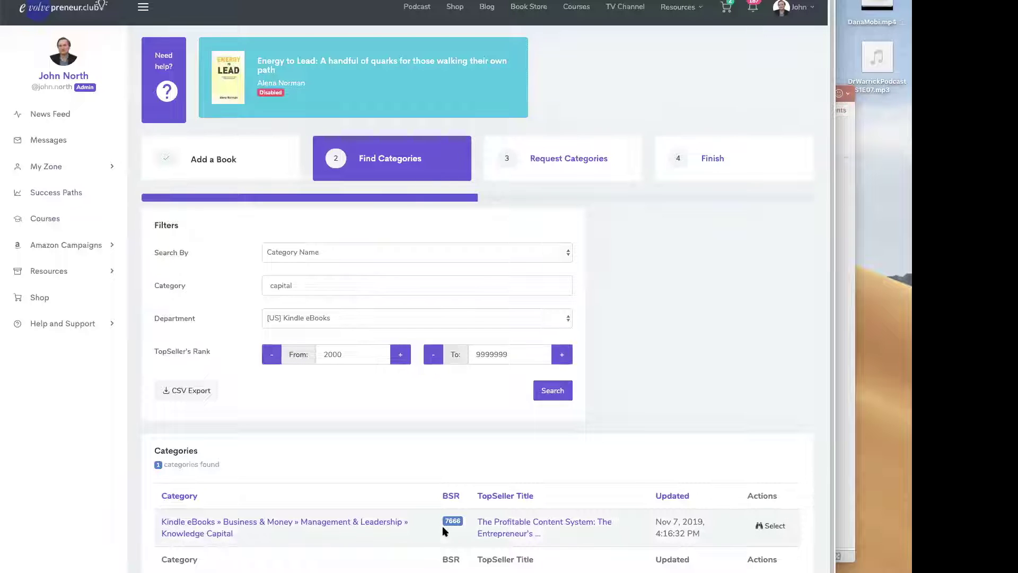
{"action": "left_click", "coordinate": [772, 526]}
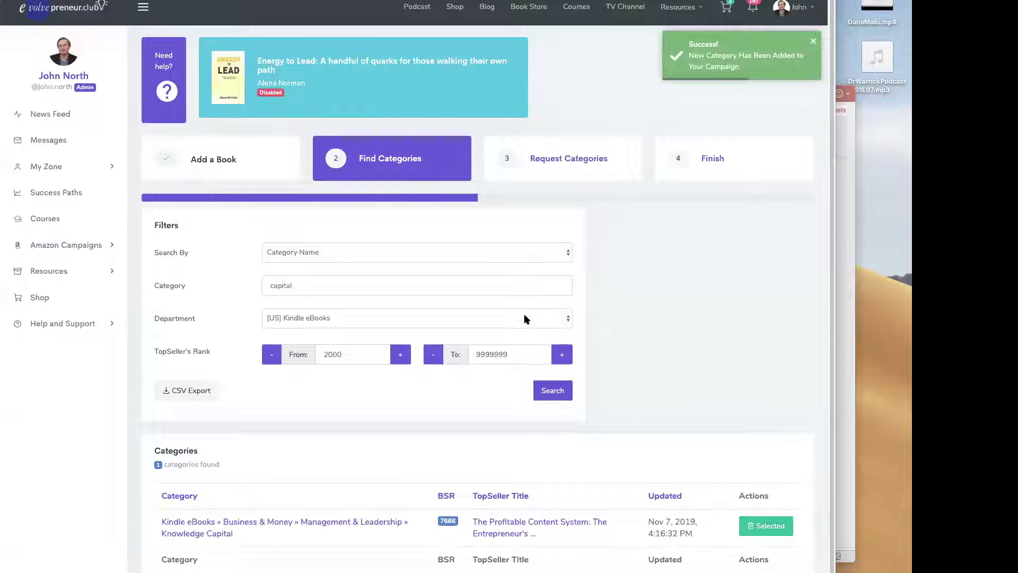
{"action": "left_click", "coordinate": [418, 321]}
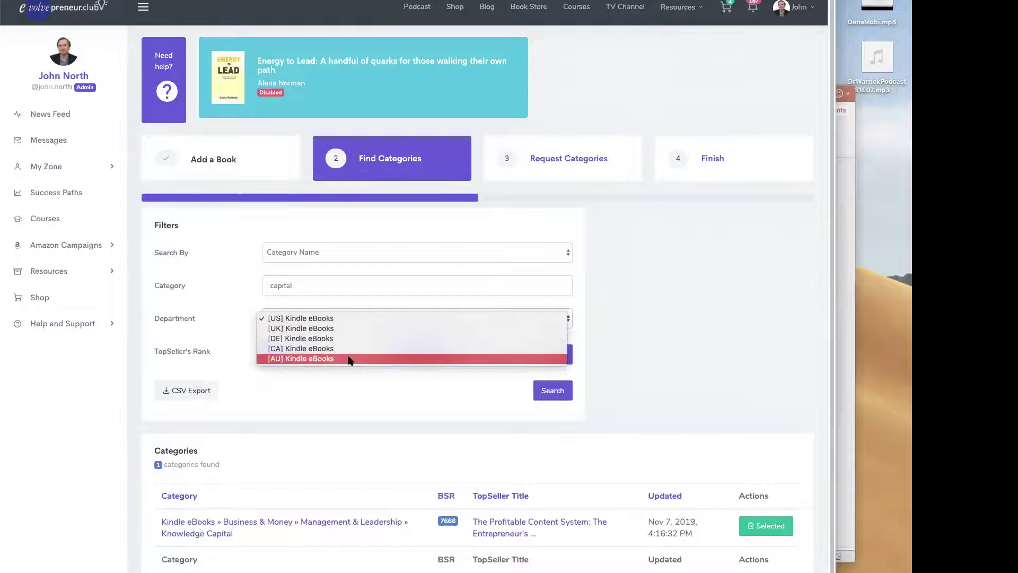
- Switch to UK Kindle eBooks, search 'leaders' and add the Politics & Social Sciences Leadership category
{"action": "left_click", "coordinate": [351, 329]}
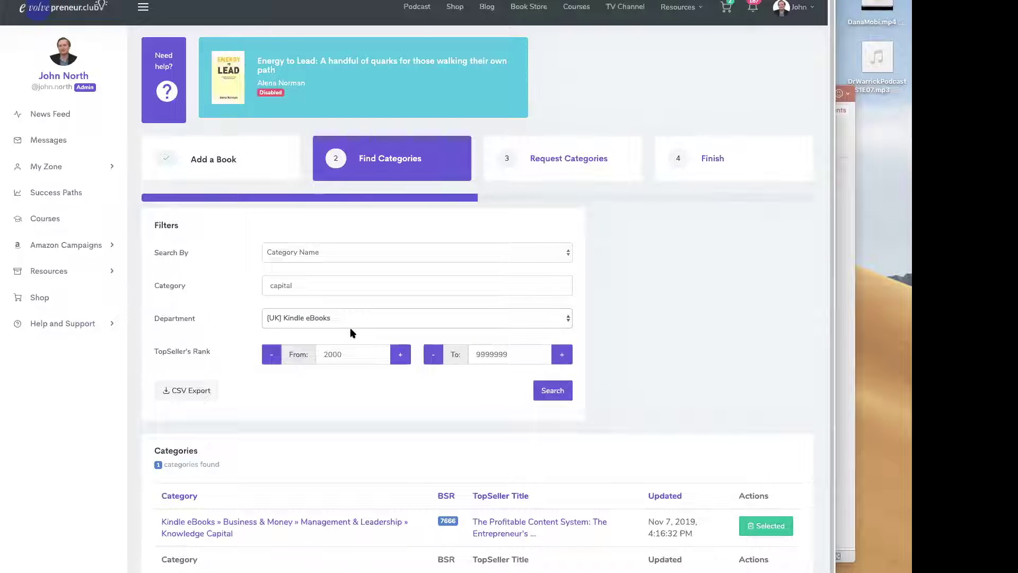
{"action": "left_click_drag", "start_coordinate": [311, 286], "coordinate": [267, 285]}
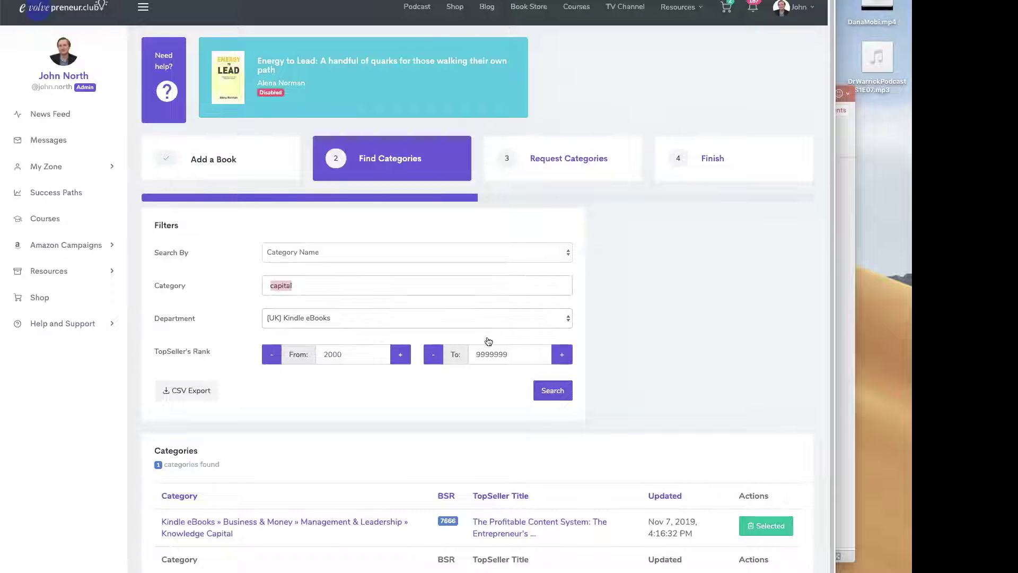
{"action": "left_click", "coordinate": [560, 394]}
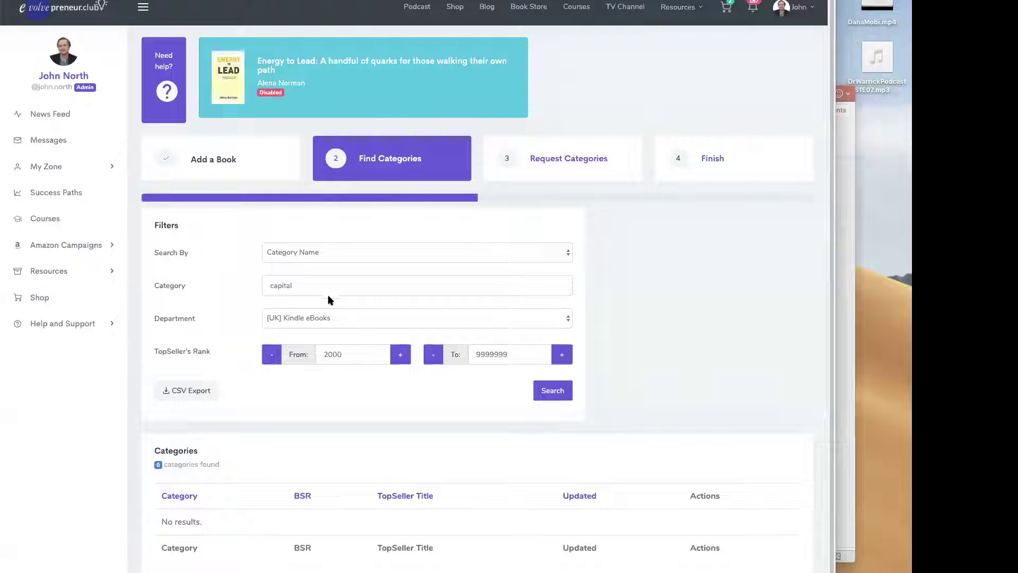
{"action": "double_click", "coordinate": [284, 287]}
{"action": "key", "text": "BackSpace"}
{"action": "type", "text": "leadership"}
{"action": "key", "text": "Return"}
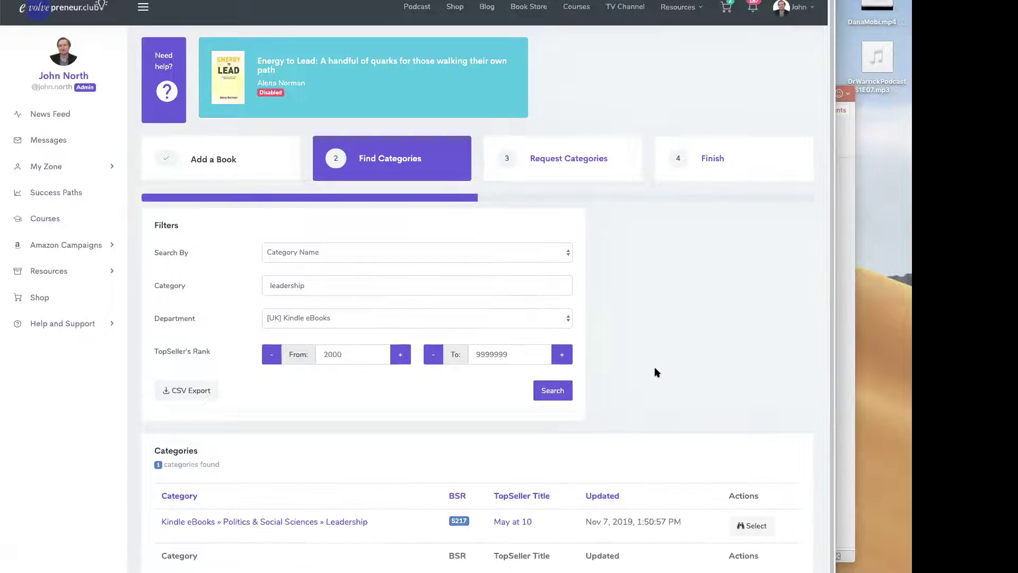
{"action": "left_click", "coordinate": [753, 527]}
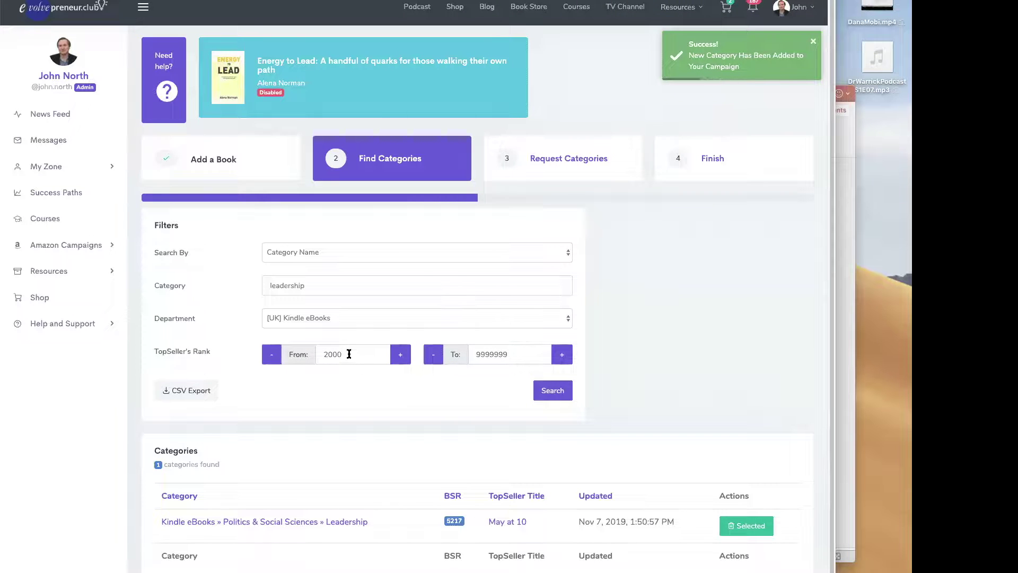
- Search 'management' and add Project Management, Human Resources & Personnel Management and Document Management
{"action": "left_click_drag", "start_coordinate": [308, 286], "coordinate": [263, 287]}
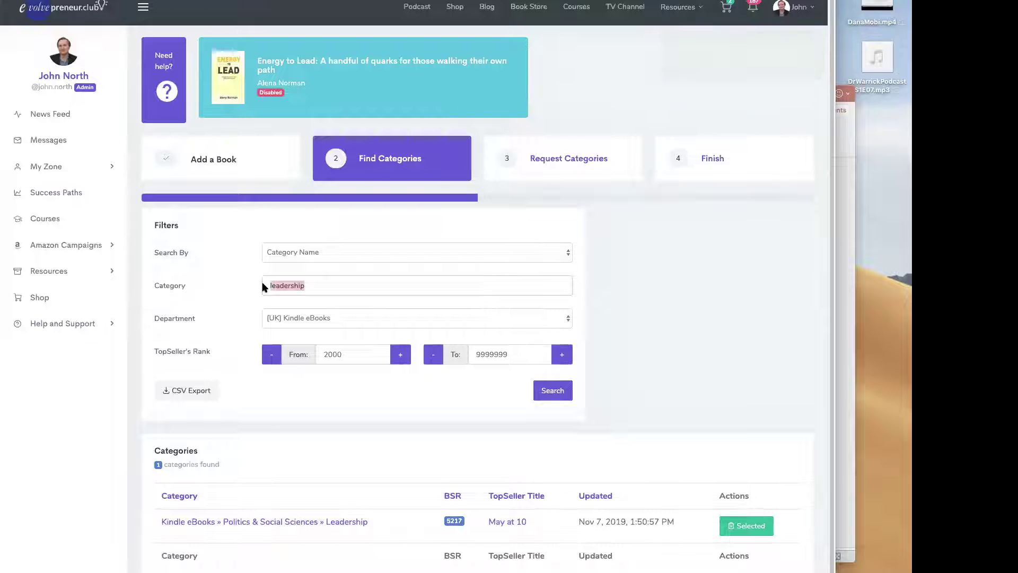
{"action": "type", "text": "management"}
{"action": "key", "text": "Return"}
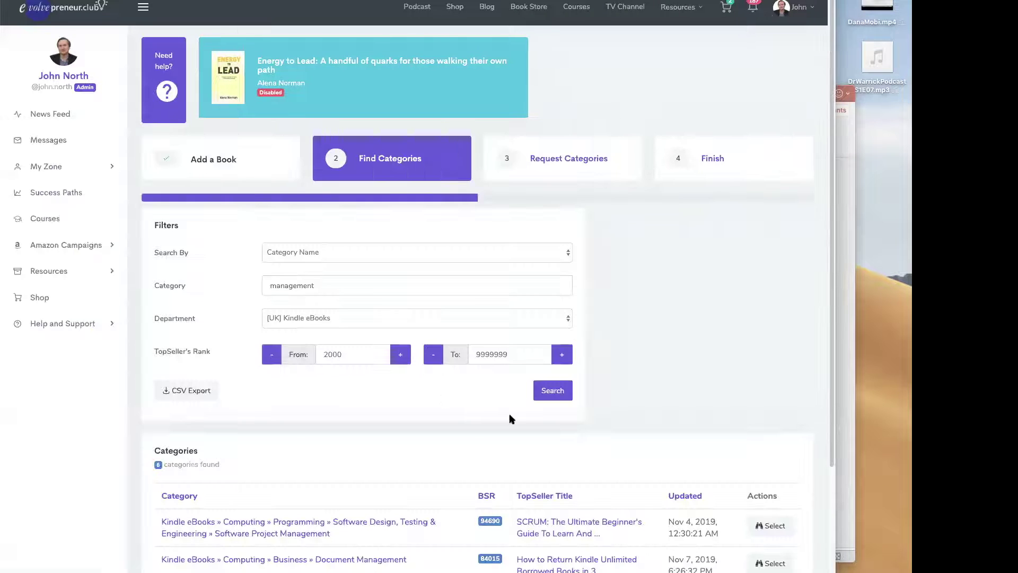
{"action": "scroll", "coordinate": [669, 445], "scroll_direction": "down", "scroll_amount": 4}
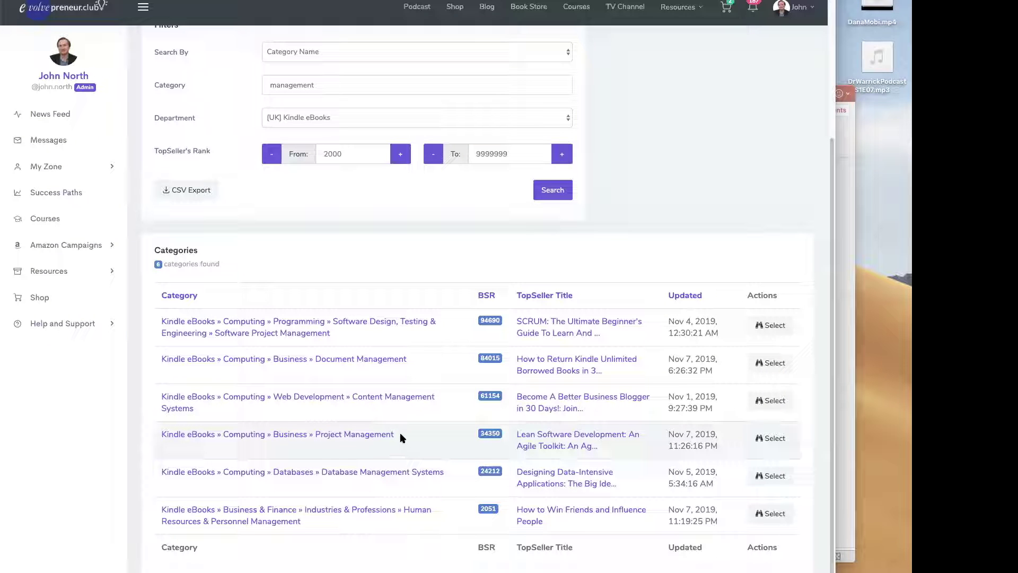
{"action": "left_click_drag", "start_coordinate": [402, 437], "coordinate": [314, 435]}
{"action": "left_click", "coordinate": [783, 442]}
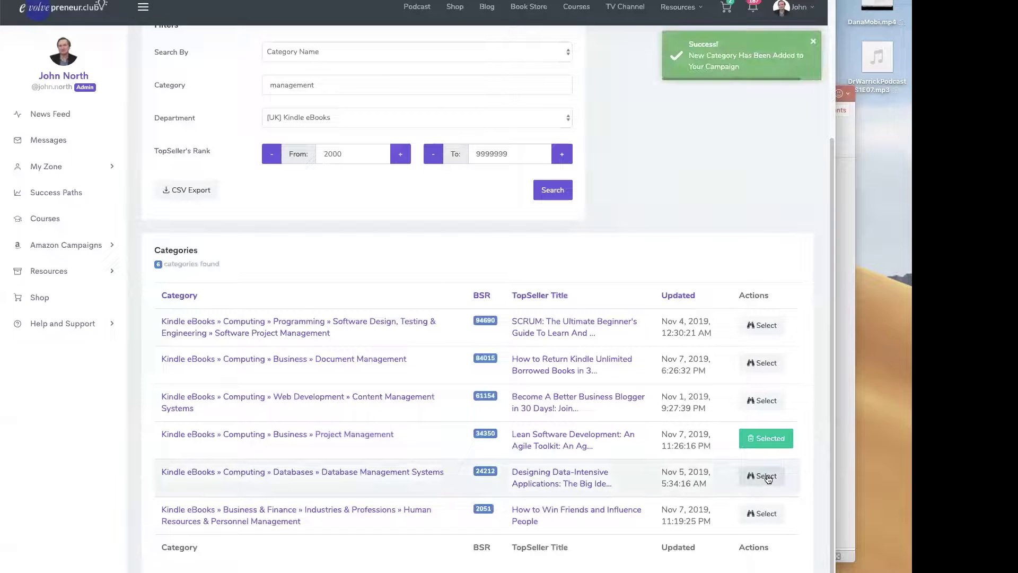
{"action": "left_click", "coordinate": [753, 514]}
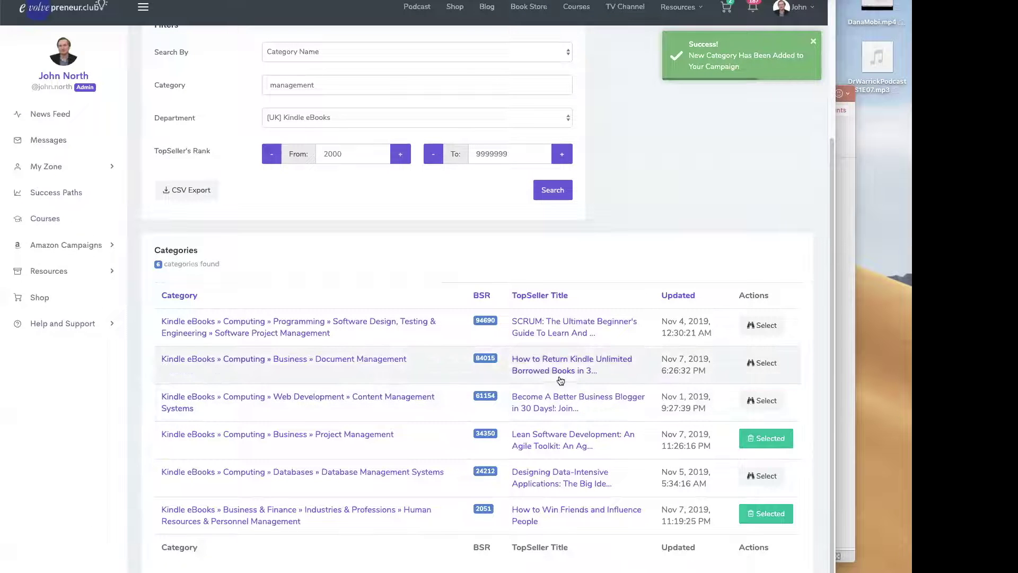
{"action": "left_click", "coordinate": [766, 363]}
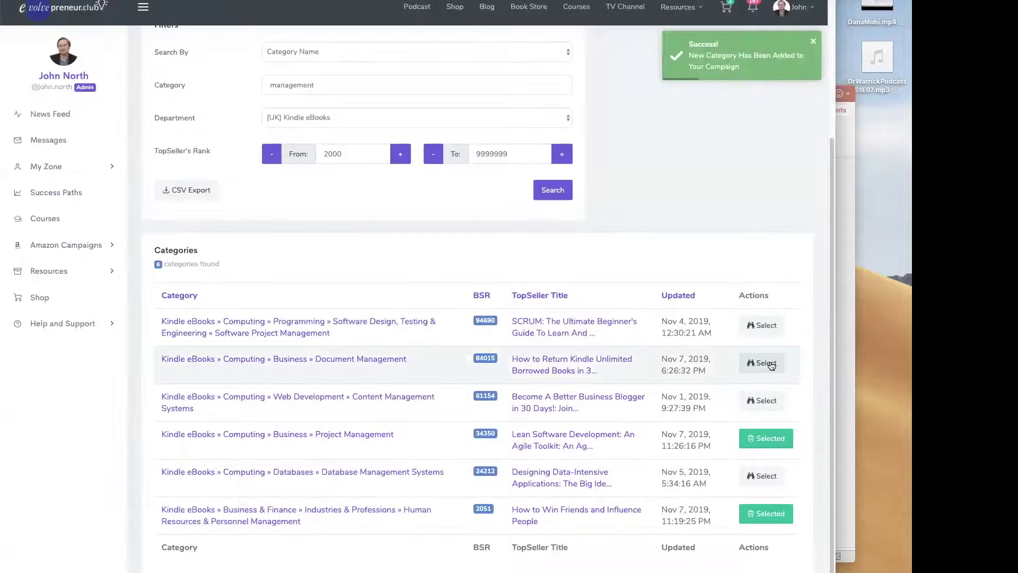
{"action": "scroll", "coordinate": [638, 339], "scroll_direction": "up", "scroll_amount": 4}
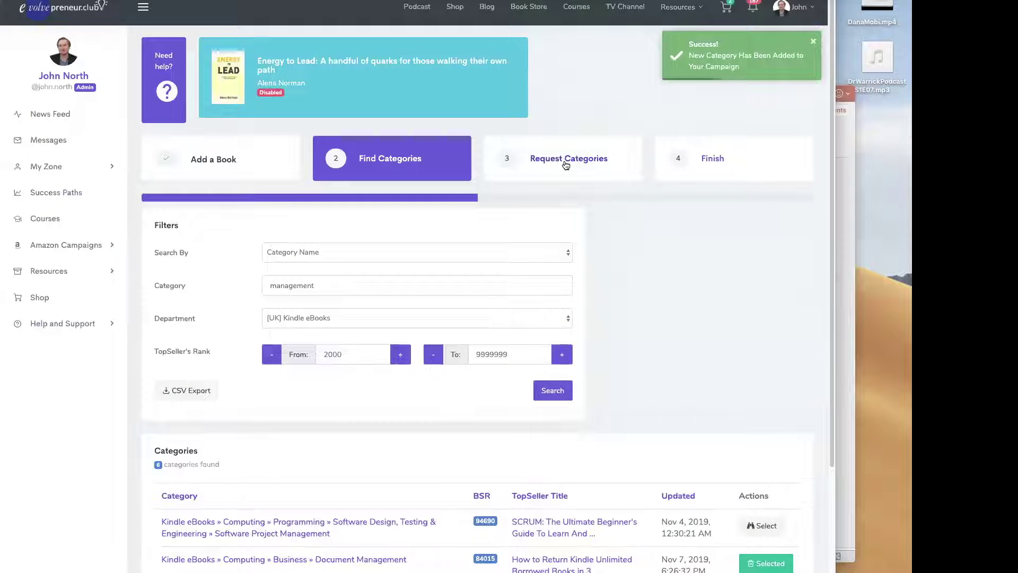
{"action": "left_click", "coordinate": [566, 165]}
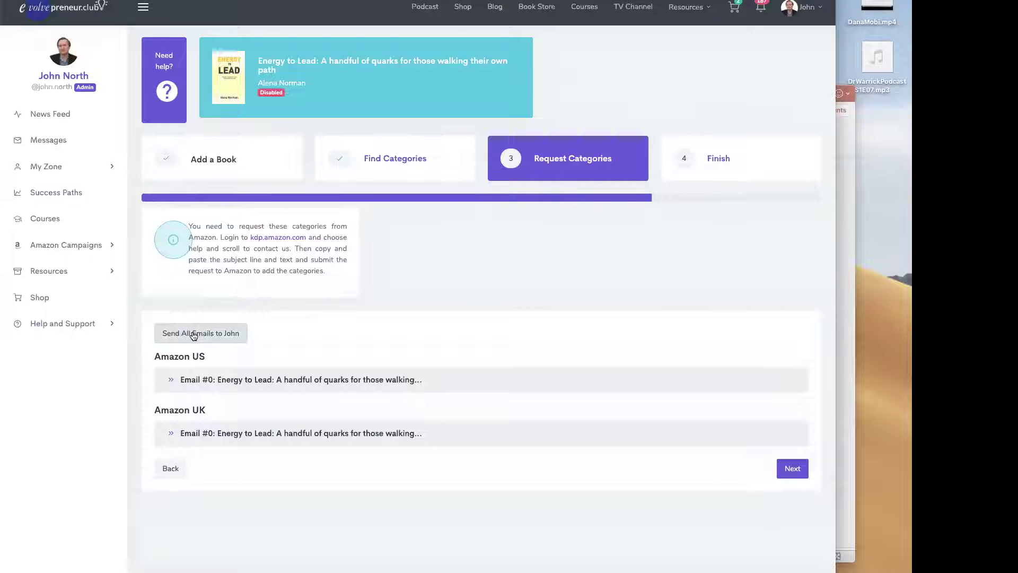
- Expand and read through the Amazon US and Amazon UK Email #0 category request emails
{"action": "left_click", "coordinate": [185, 378]}
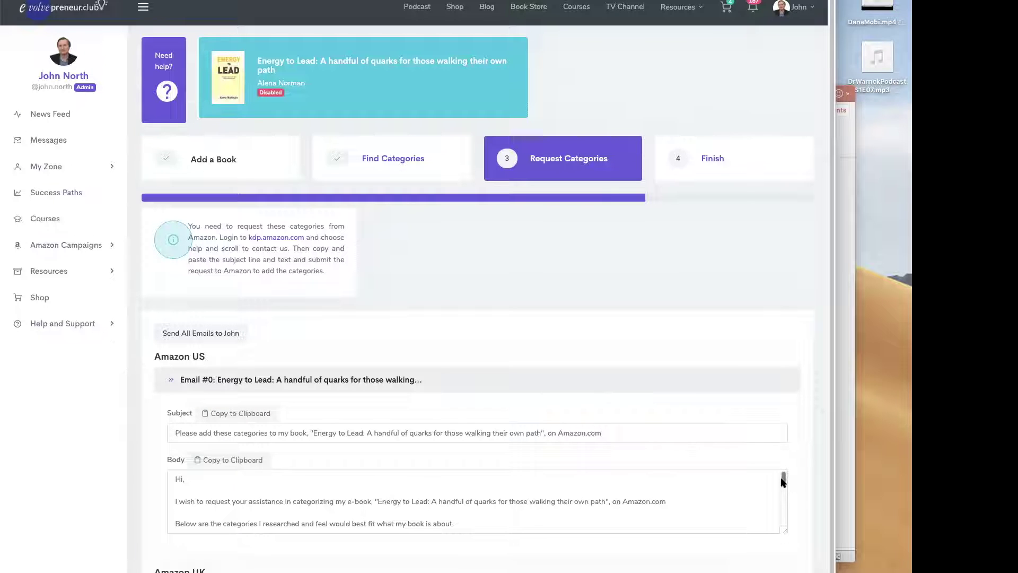
{"action": "left_click_drag", "start_coordinate": [783, 481], "coordinate": [780, 526]}
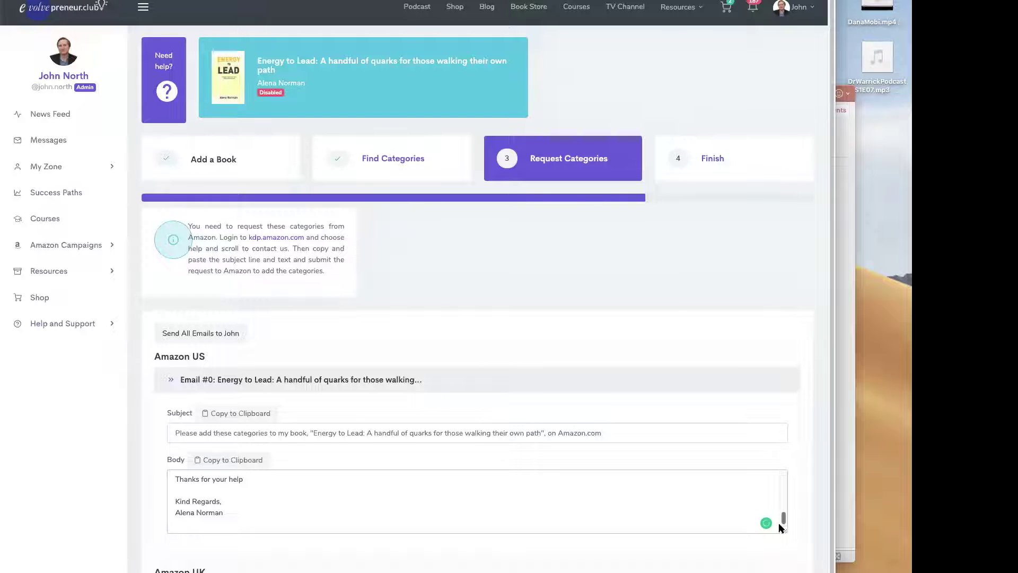
{"action": "left_click_drag", "start_coordinate": [781, 513], "coordinate": [770, 403]}
{"action": "scroll", "coordinate": [770, 402], "scroll_direction": "down", "scroll_amount": 2}
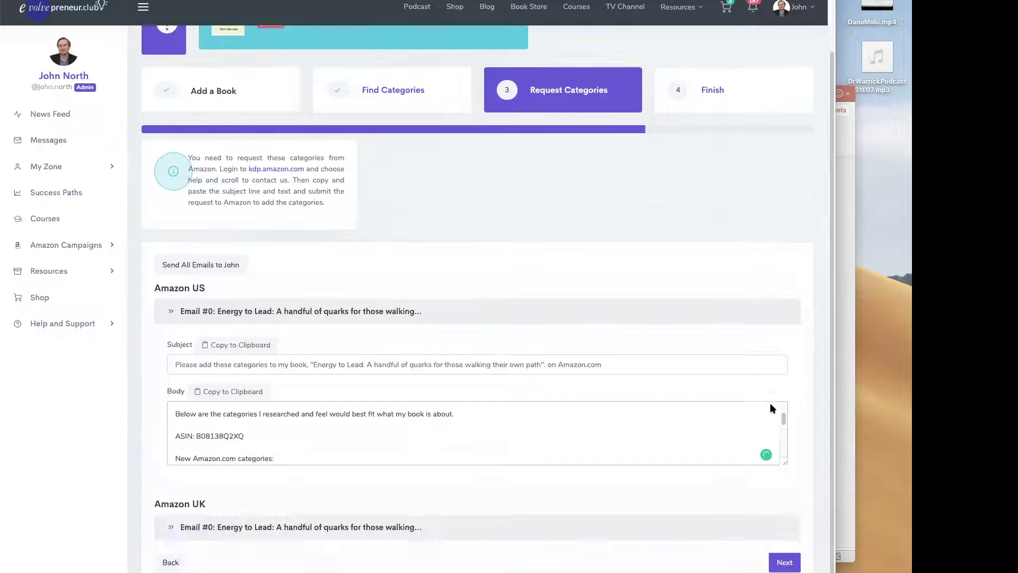
{"action": "left_click", "coordinate": [386, 532]}
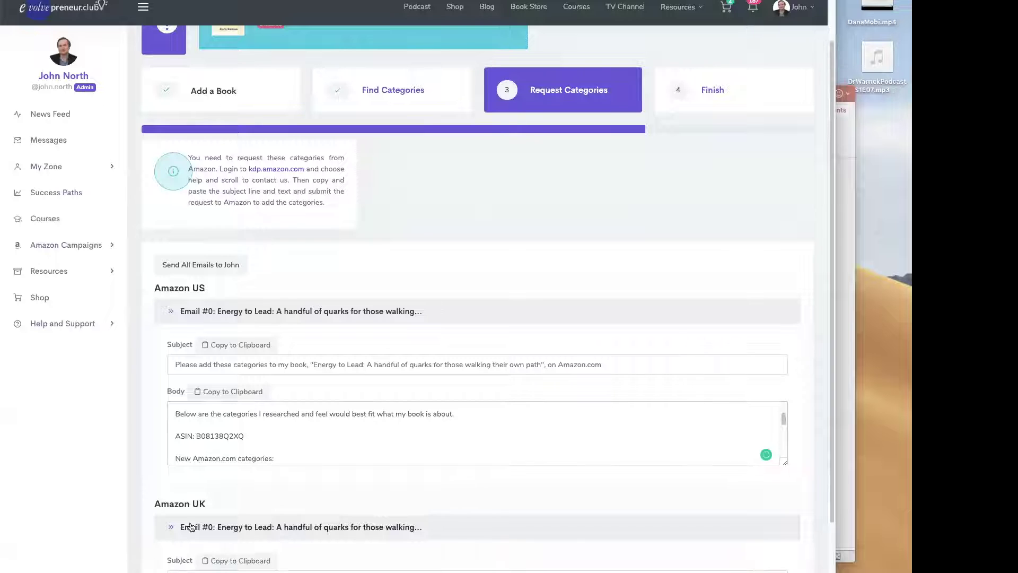
{"action": "scroll", "coordinate": [339, 506], "scroll_direction": "down", "scroll_amount": 2}
{"action": "scroll", "coordinate": [339, 507], "scroll_direction": "down", "scroll_amount": 1}
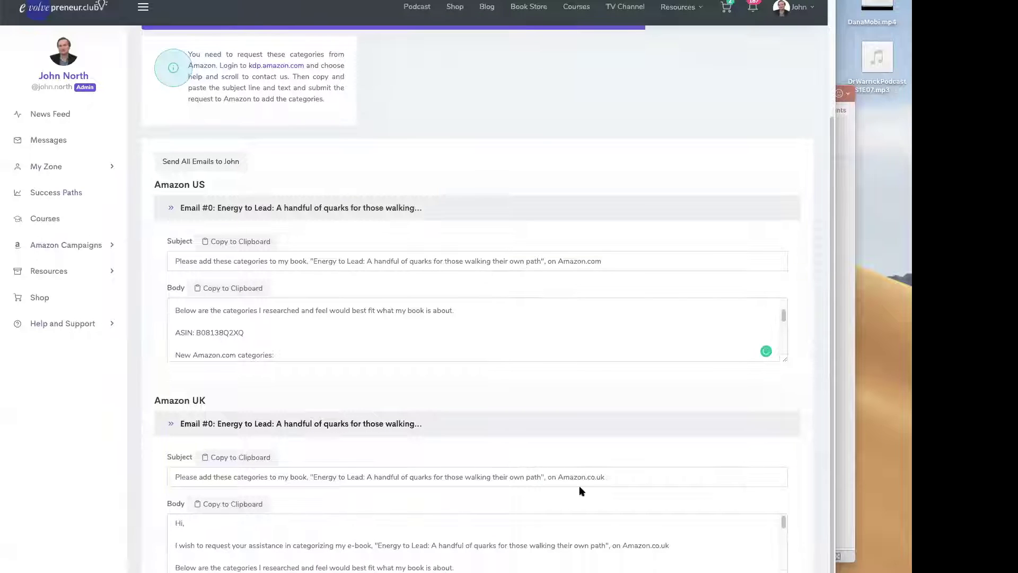
{"action": "left_click_drag", "start_coordinate": [784, 525], "coordinate": [790, 438]}
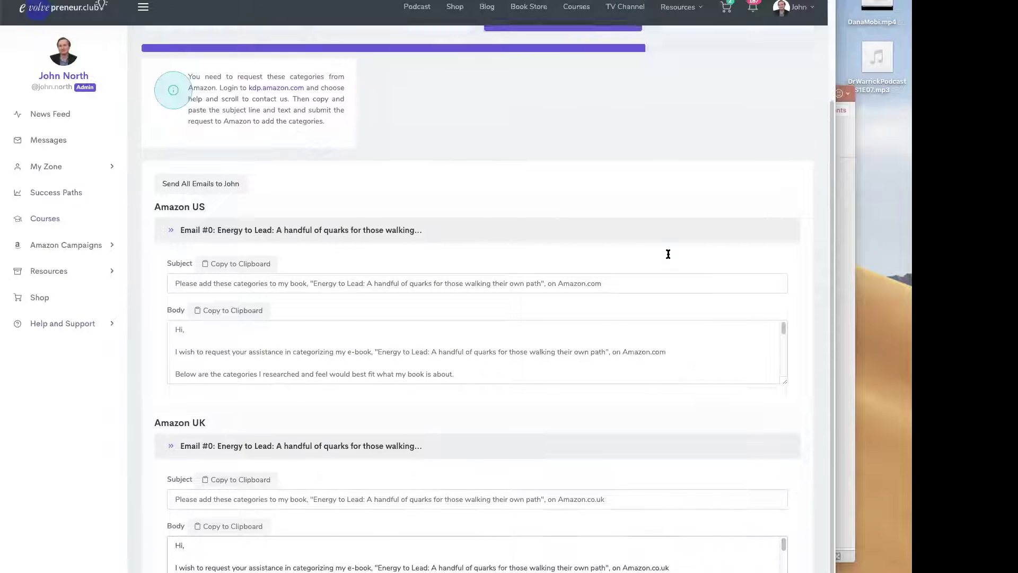
{"action": "scroll", "coordinate": [668, 254], "scroll_direction": "up", "scroll_amount": 3}
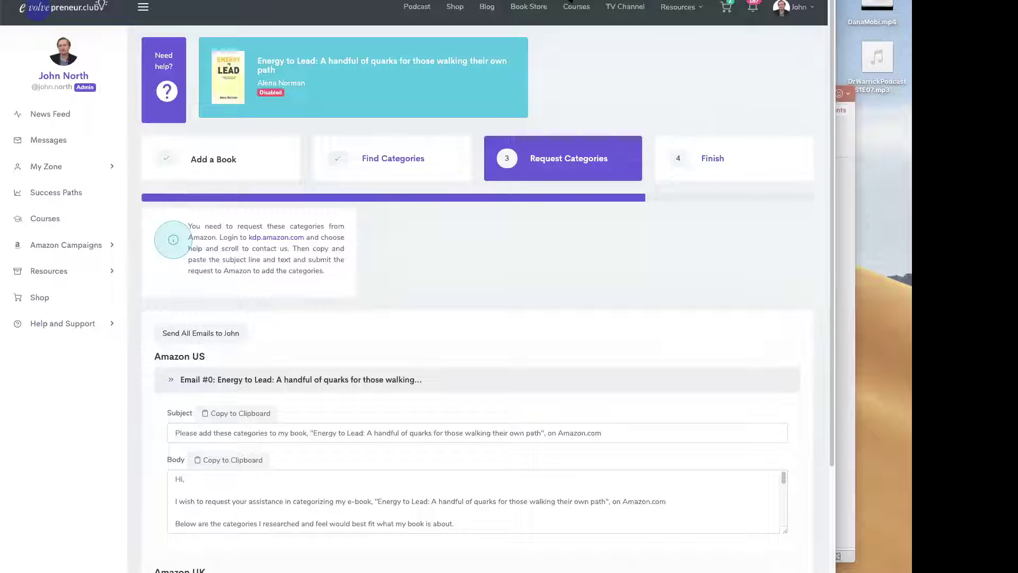
{"action": "left_click", "coordinate": [720, 165]}
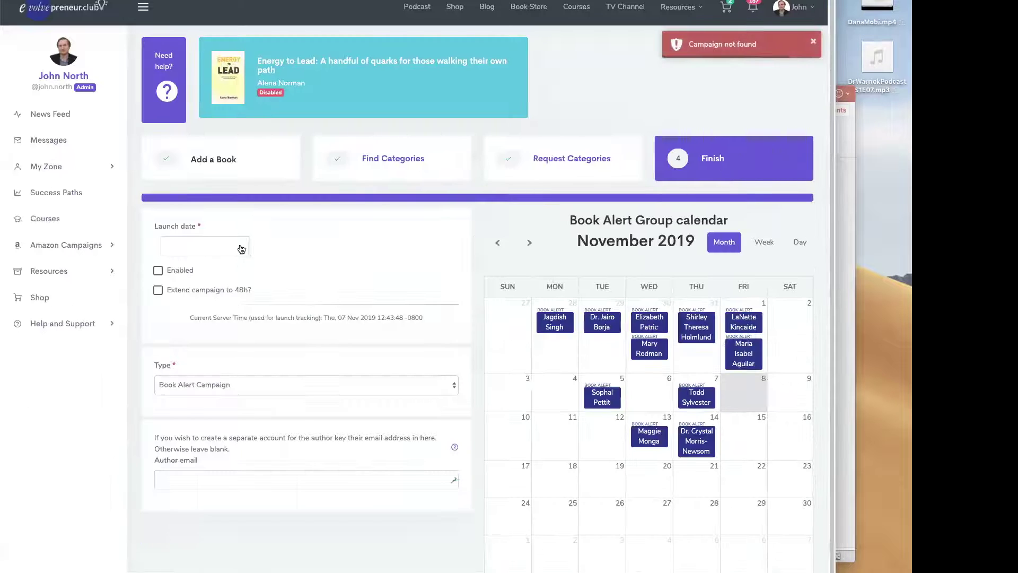
- Set the launch date to 15 November 2019, tick Enabled and Extend campaign to 48h
{"action": "left_click", "coordinate": [241, 249]}
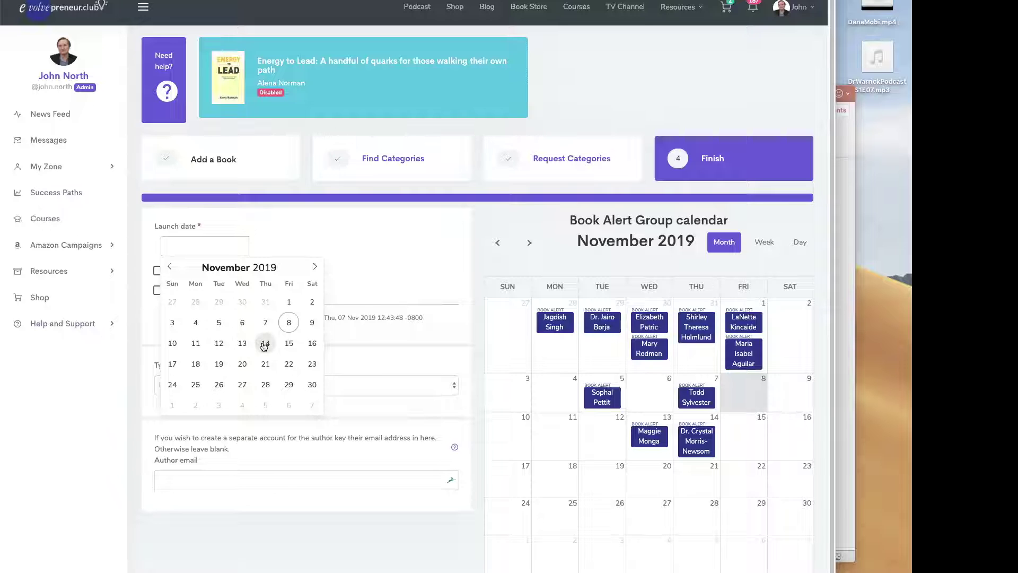
{"action": "left_click", "coordinate": [265, 345]}
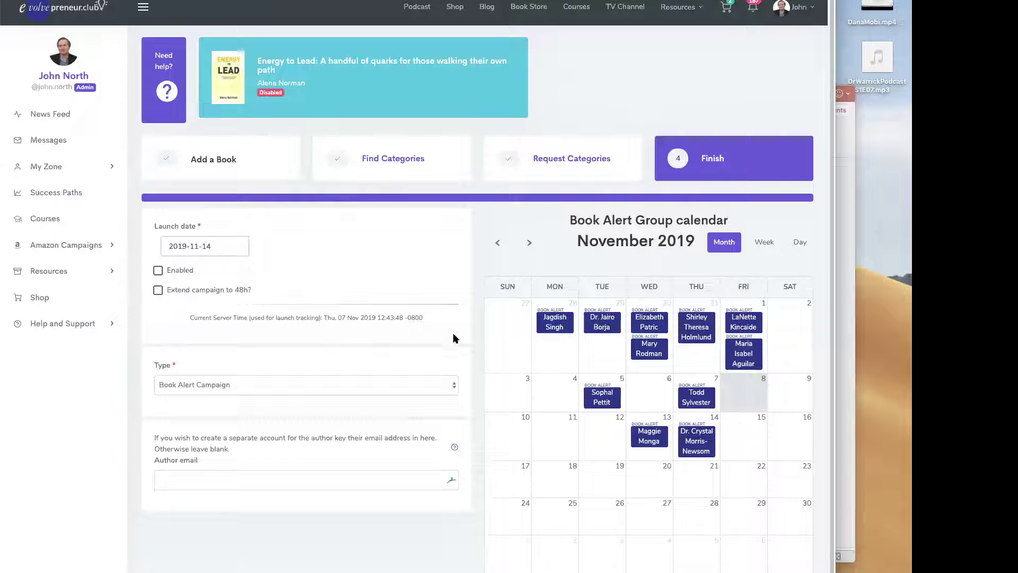
{"action": "left_click", "coordinate": [241, 250]}
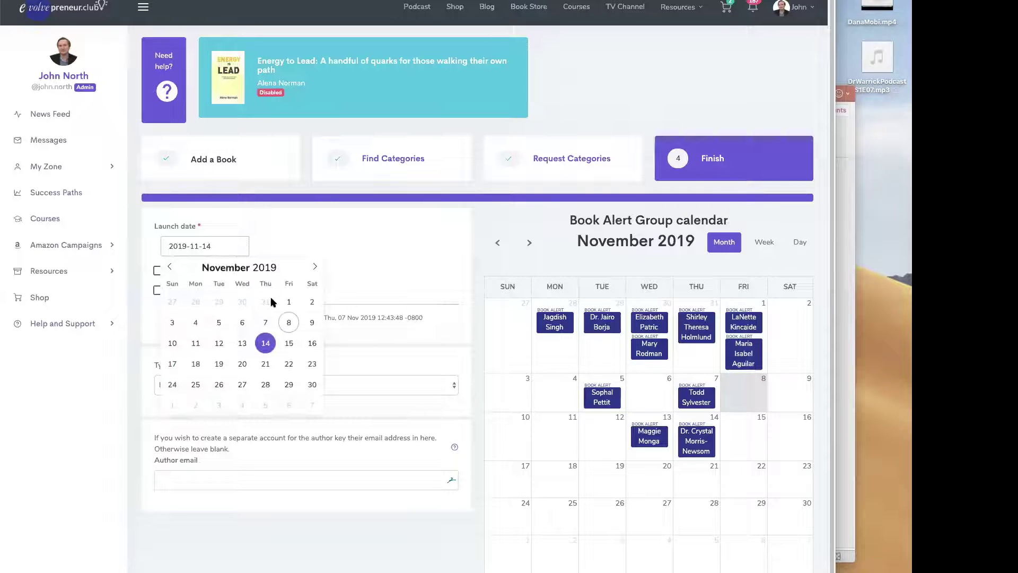
{"action": "left_click", "coordinate": [288, 344]}
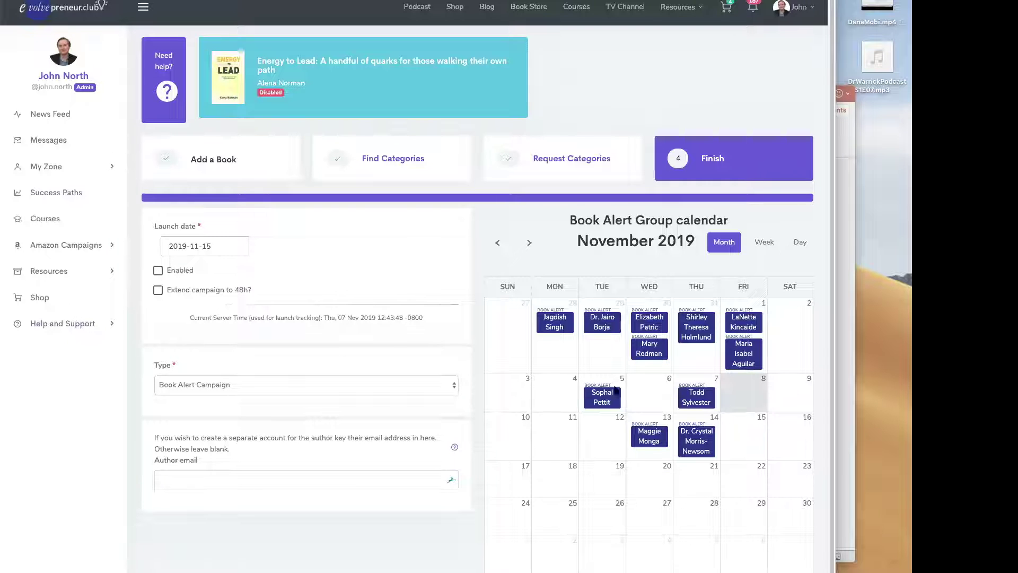
{"action": "left_click", "coordinate": [159, 272]}
{"action": "left_click", "coordinate": [183, 296]}
- Save the campaign, dismiss the Campaign not found error, and review the five pending US categories
{"action": "key", "text": "Return"}
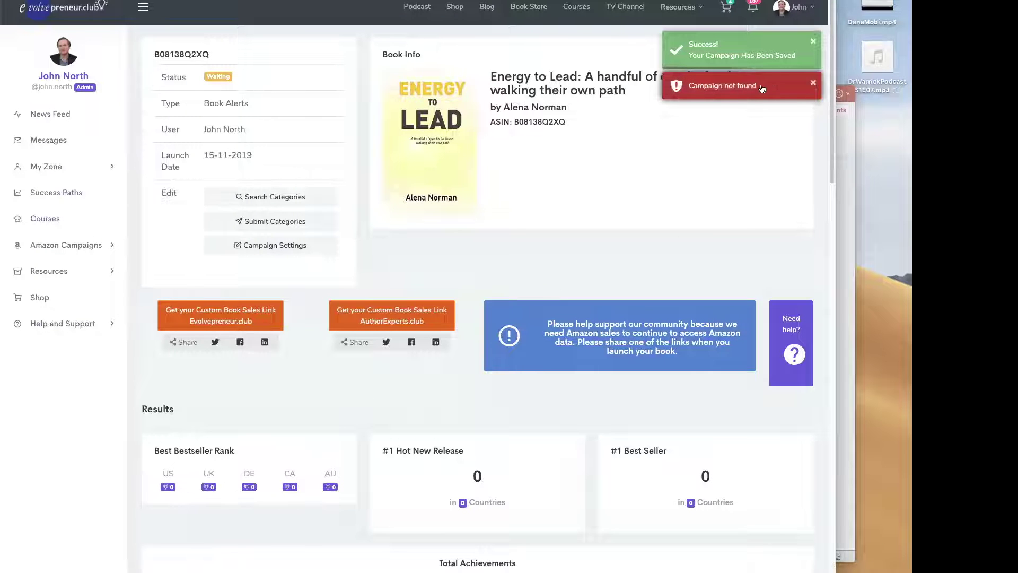
{"action": "left_click", "coordinate": [812, 84]}
{"action": "scroll", "coordinate": [627, 242], "scroll_direction": "down", "scroll_amount": 5}
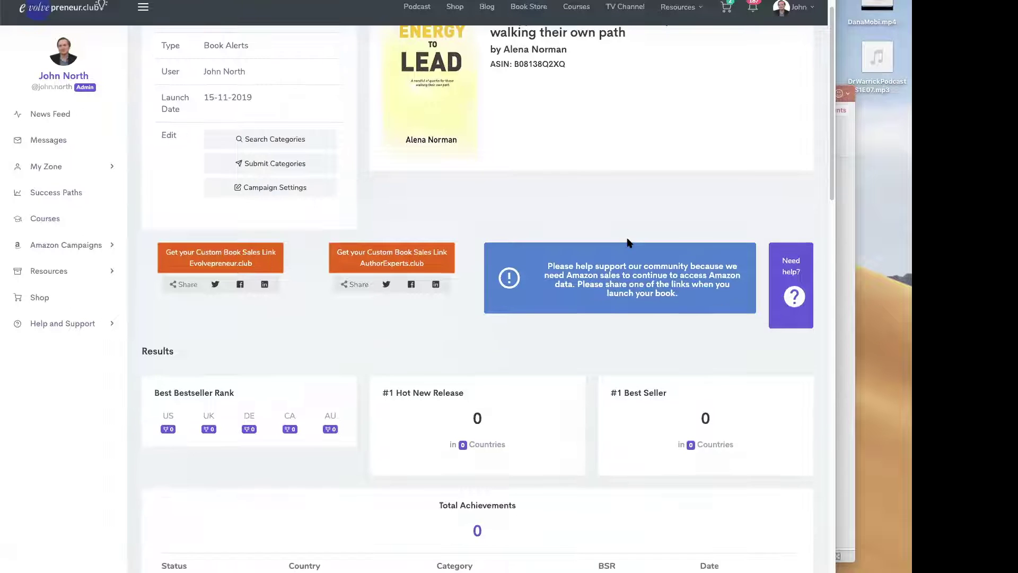
{"action": "scroll", "coordinate": [627, 242], "scroll_direction": "down", "scroll_amount": 4}
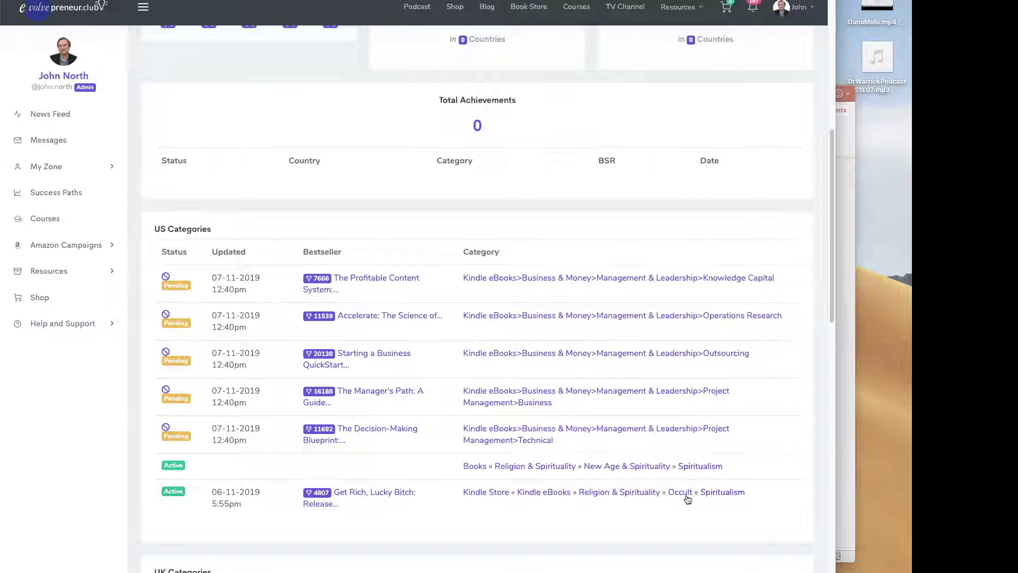
{"action": "left_click_drag", "start_coordinate": [750, 490], "coordinate": [459, 495]}
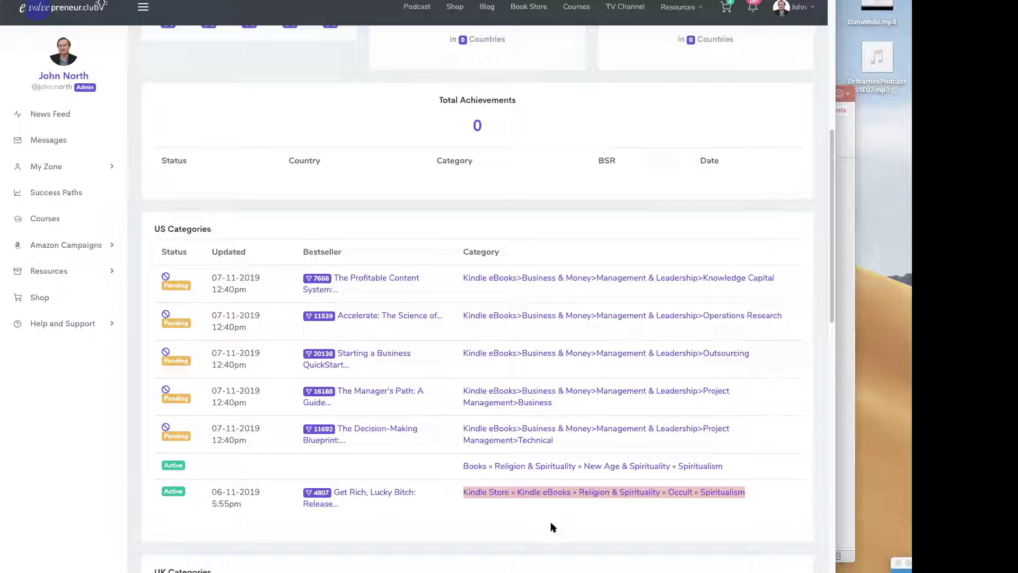
{"action": "scroll", "coordinate": [552, 526], "scroll_direction": "down", "scroll_amount": 5}
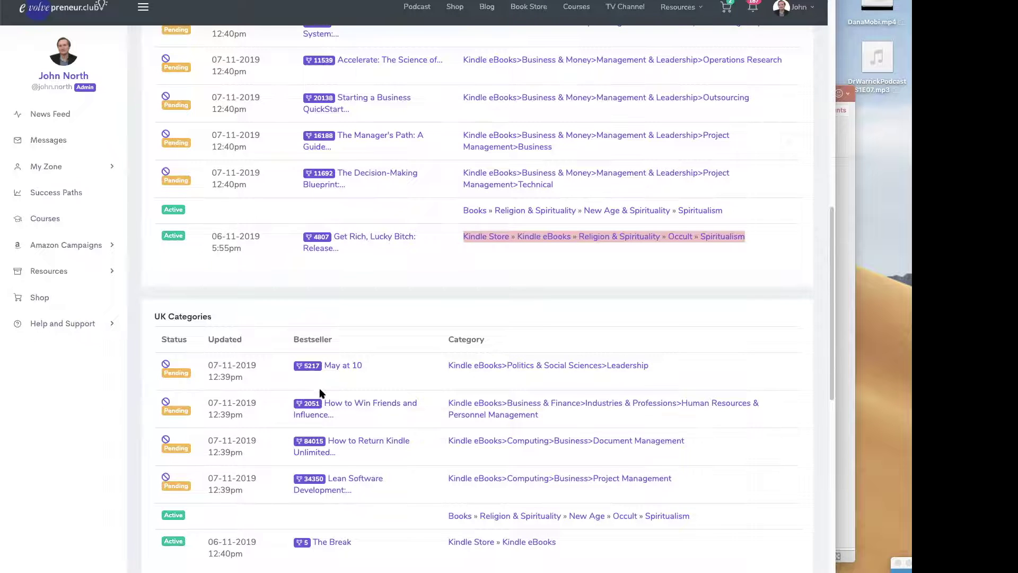
{"action": "scroll", "coordinate": [318, 393], "scroll_direction": "down", "scroll_amount": 15}
{"action": "left_click_drag", "start_coordinate": [379, 511], "coordinate": [620, 550]}
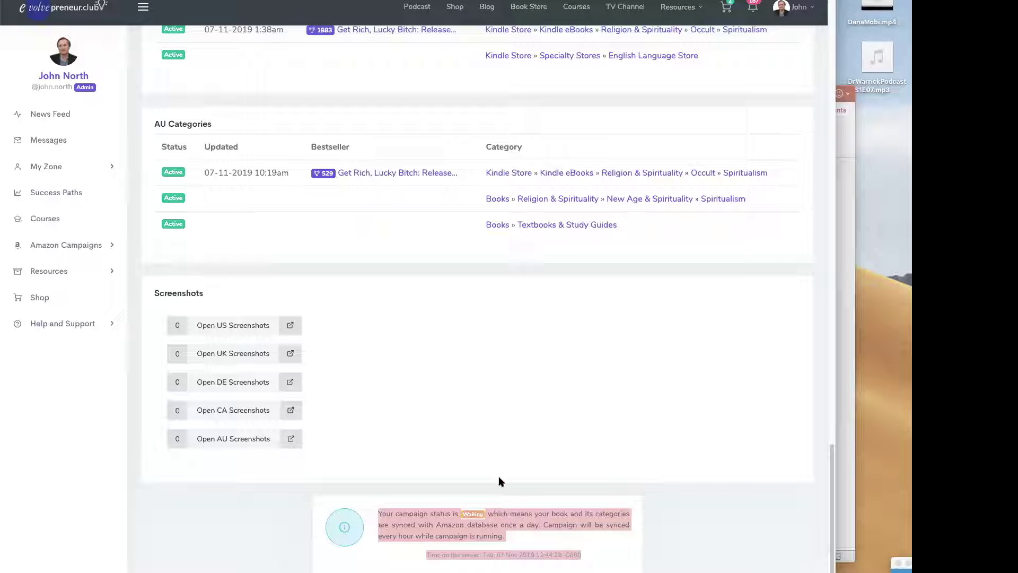
{"action": "scroll", "coordinate": [509, 459], "scroll_direction": "up", "scroll_amount": 15}
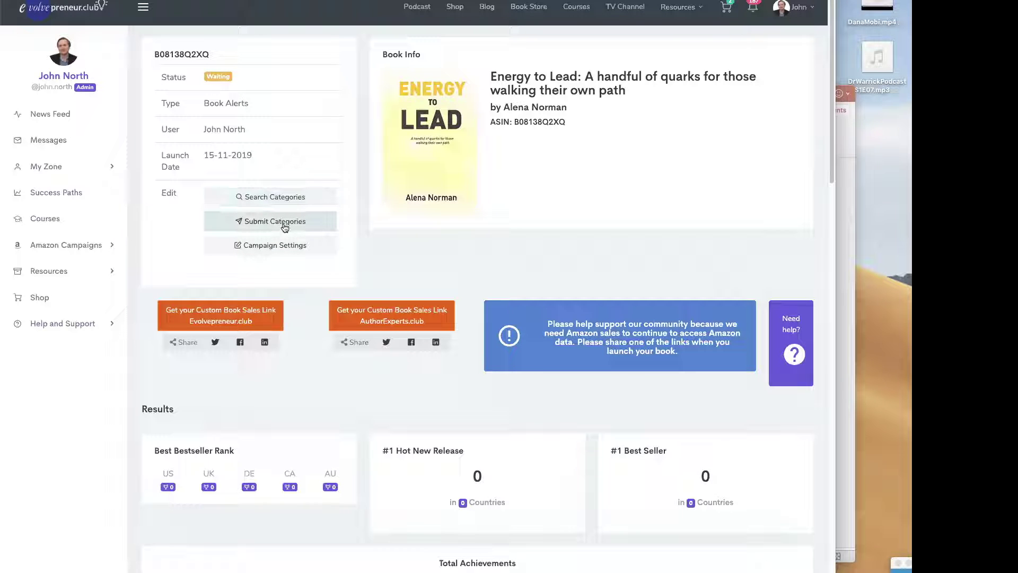
- Open Campaign Settings and view the Single, Book Alert and Event Campaign types without changing them
{"action": "left_click", "coordinate": [284, 246]}
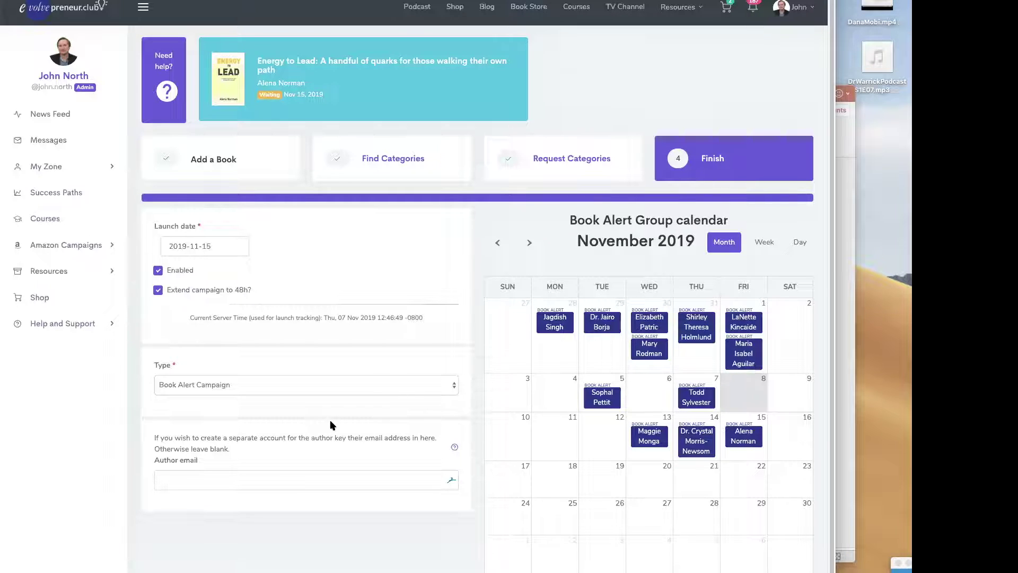
{"action": "left_click", "coordinate": [220, 390]}
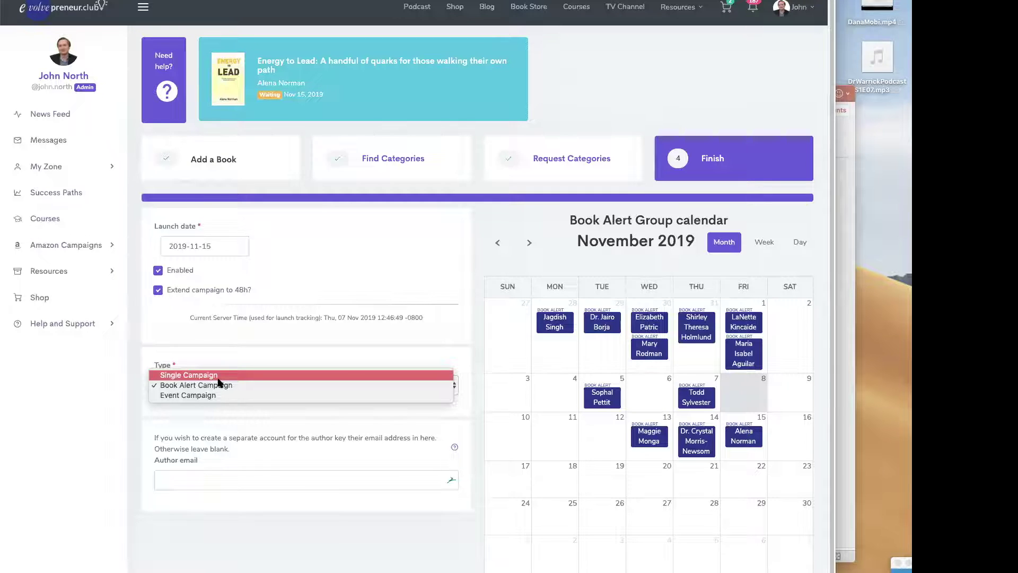
{"action": "left_click", "coordinate": [75, 248]}
- Expand Amazon Campaigns and scroll through the My Books table
{"action": "left_click", "coordinate": [74, 248]}
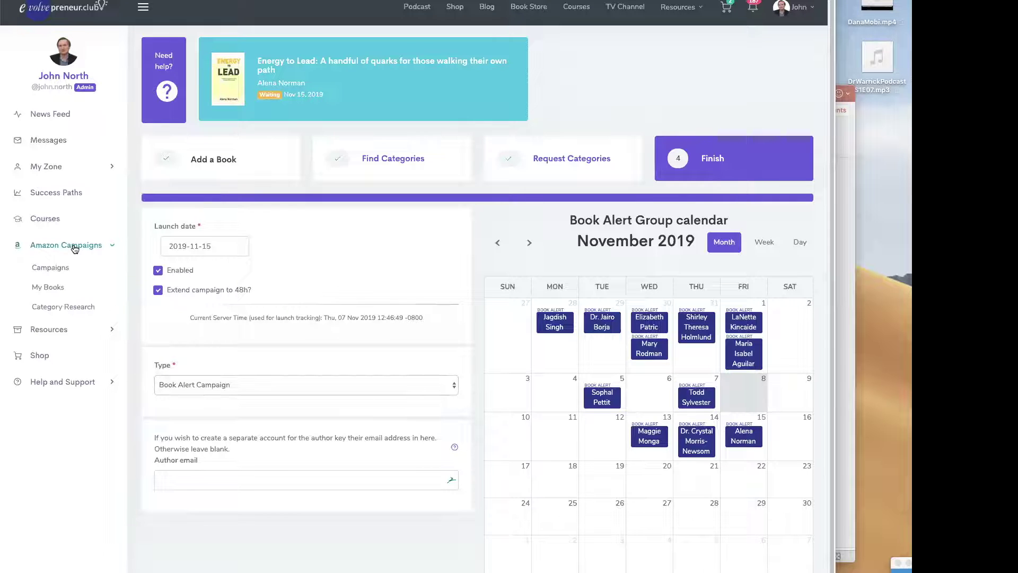
{"action": "left_click", "coordinate": [53, 289]}
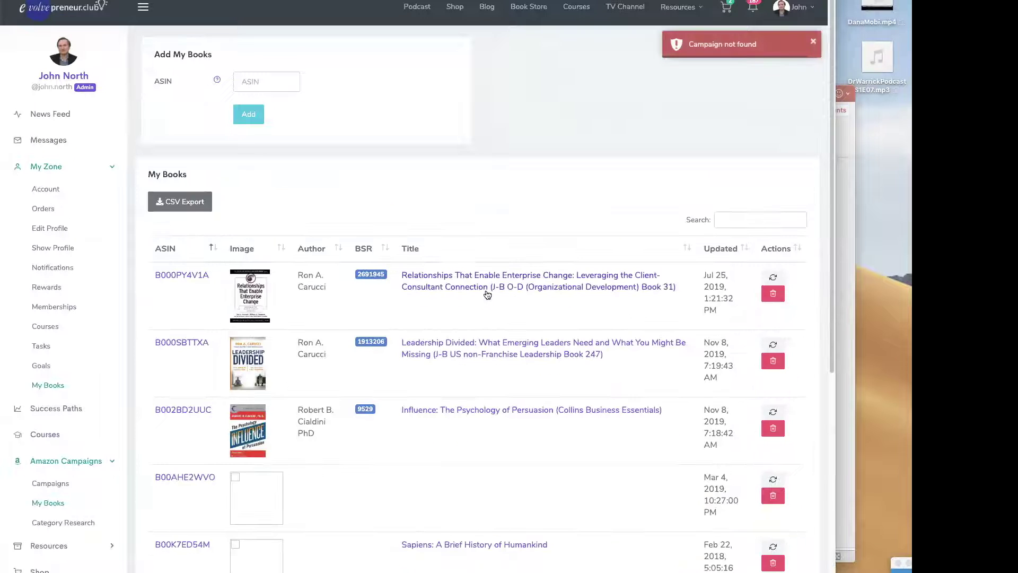
{"action": "scroll", "coordinate": [487, 295], "scroll_direction": "down", "scroll_amount": 8}
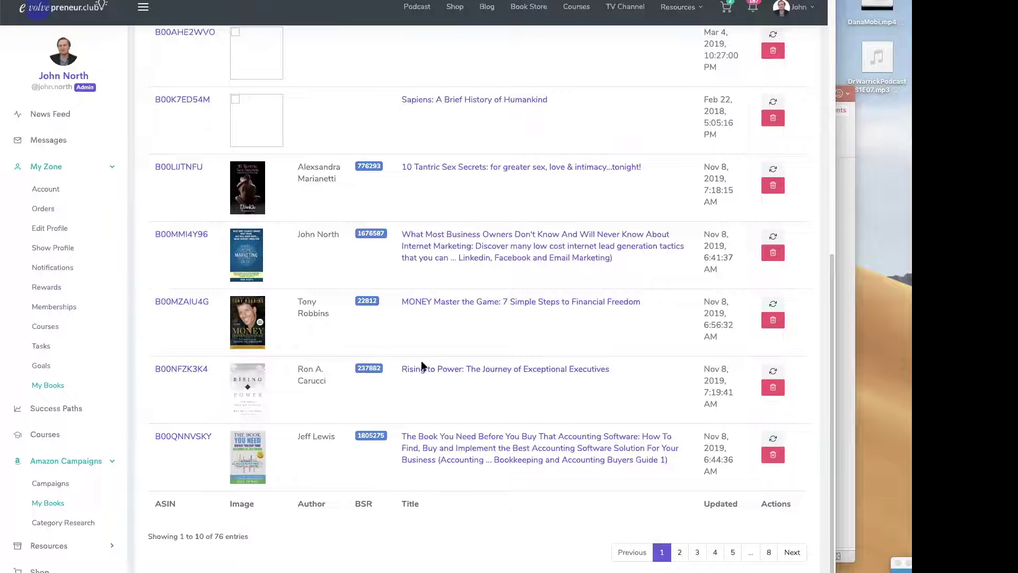
{"action": "scroll", "coordinate": [417, 323], "scroll_direction": "up", "scroll_amount": 10}
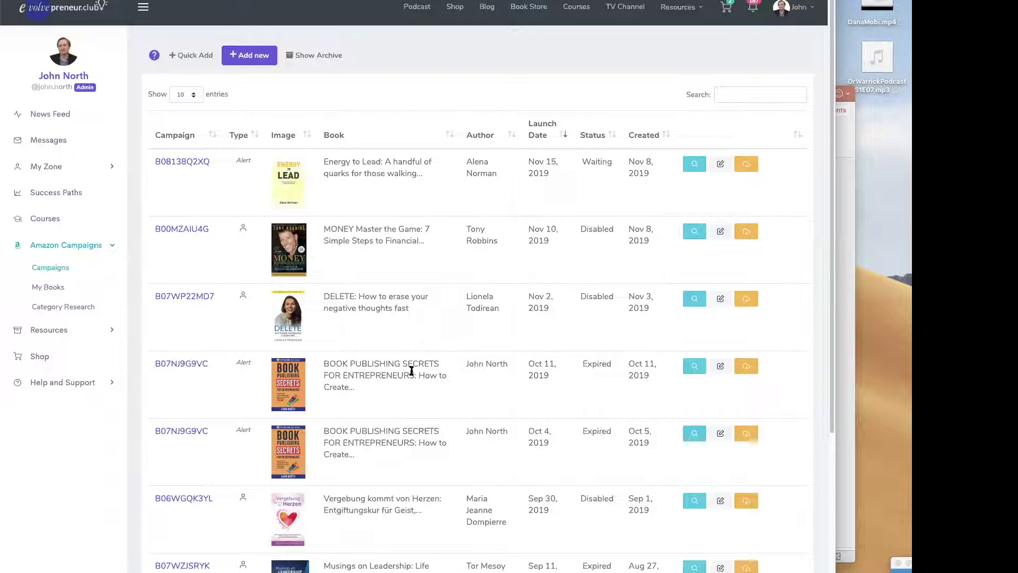
- Open the B08138Q2XQ book page and its Amazon Australia Kindle listing
{"action": "left_click", "coordinate": [197, 163]}
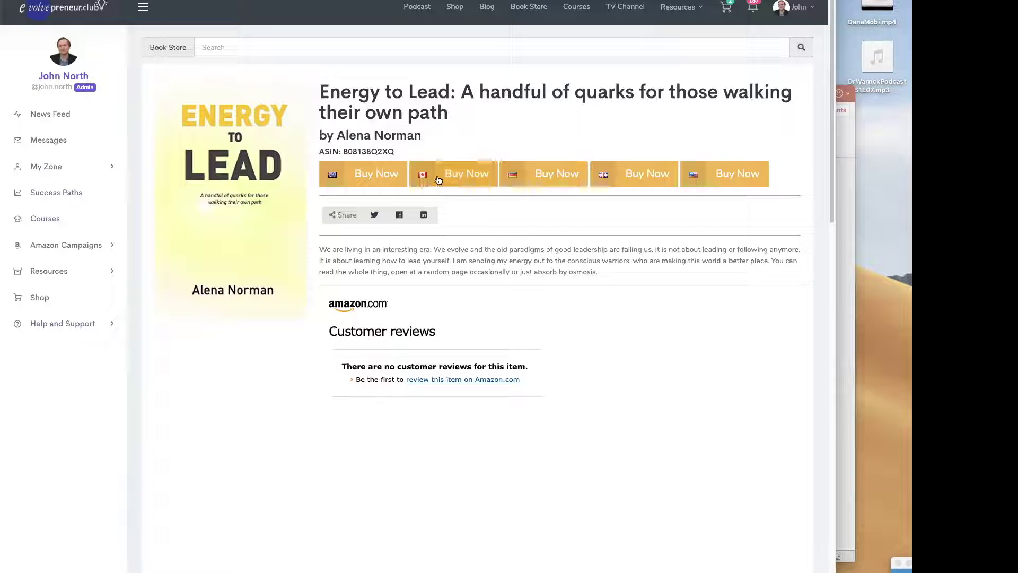
{"action": "left_click", "coordinate": [377, 179]}
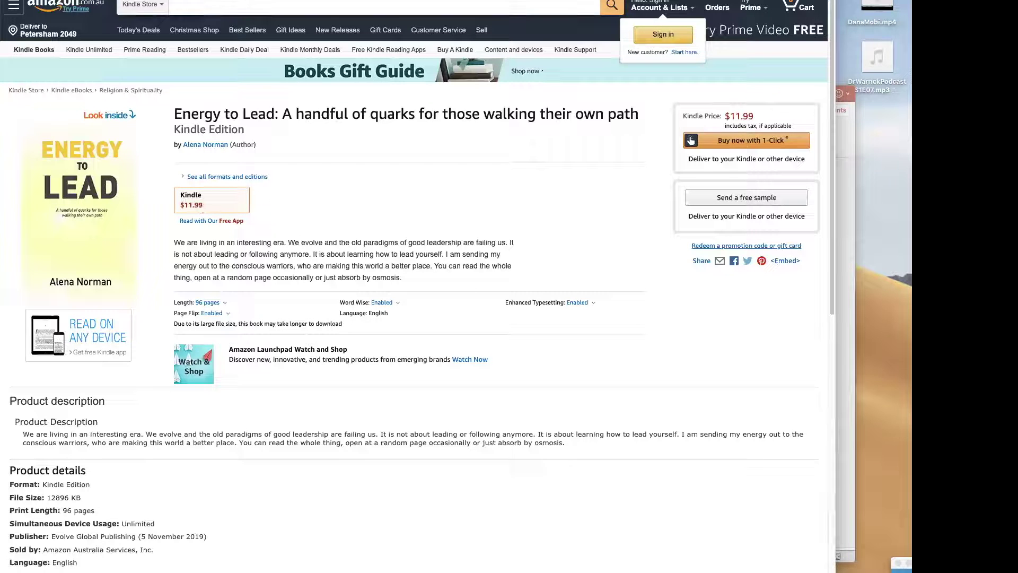
- Leave the Amazon.com.au Kindle listing and return to the Energy to Lead campaign page
{"action": "key", "text": "ctrl+Tab"}
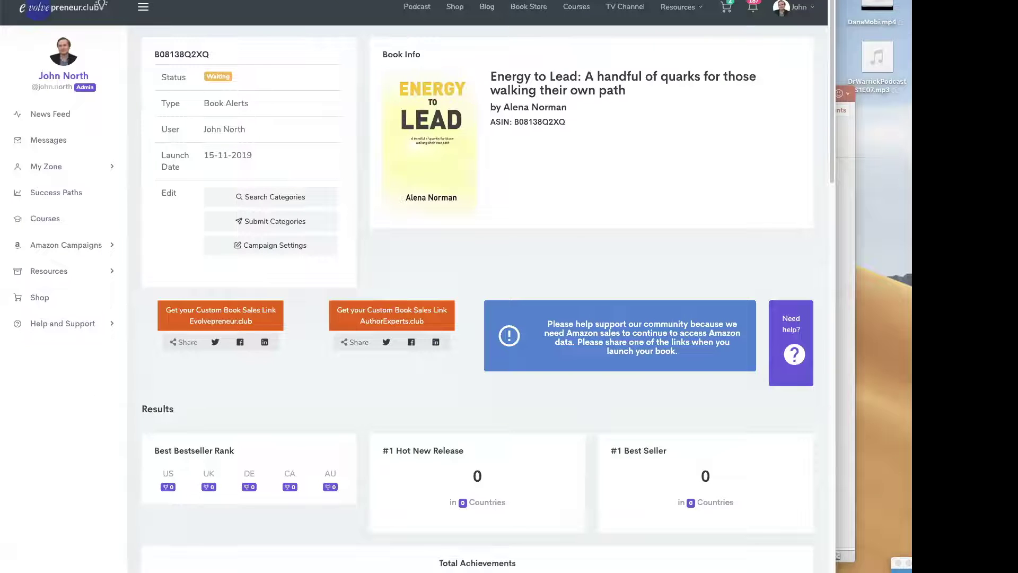
- Check the Energy to Lead bestseller category tables for the AU, CA, DE, UK and US markets, then go to the Book Store
{"action": "key", "text": "ctrl+shift+Tab"}
{"action": "key", "text": "ctrl+Tab"}
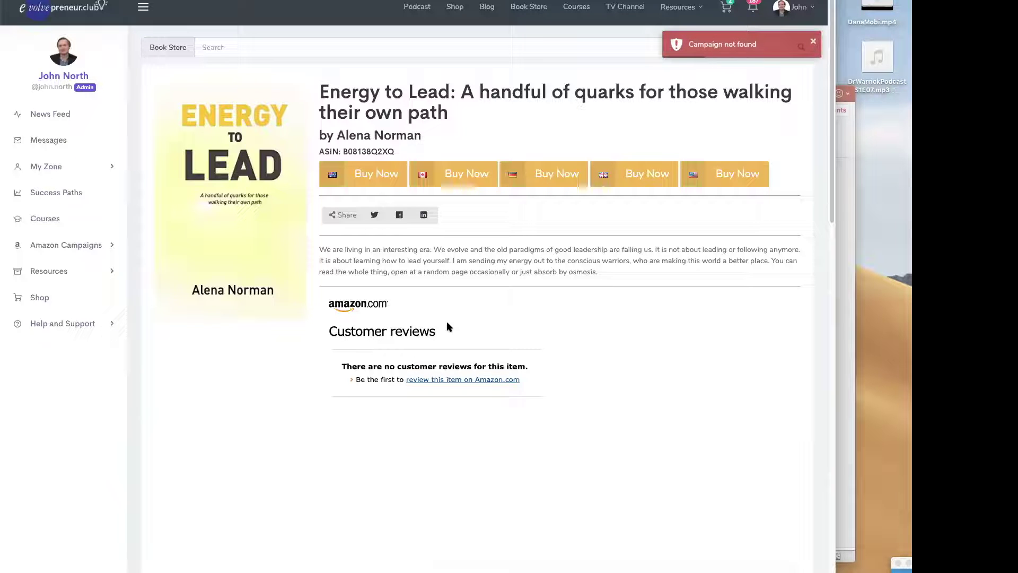
{"action": "scroll", "coordinate": [484, 338], "scroll_direction": "down", "scroll_amount": 2}
{"action": "scroll", "coordinate": [483, 337], "scroll_direction": "down", "scroll_amount": 1}
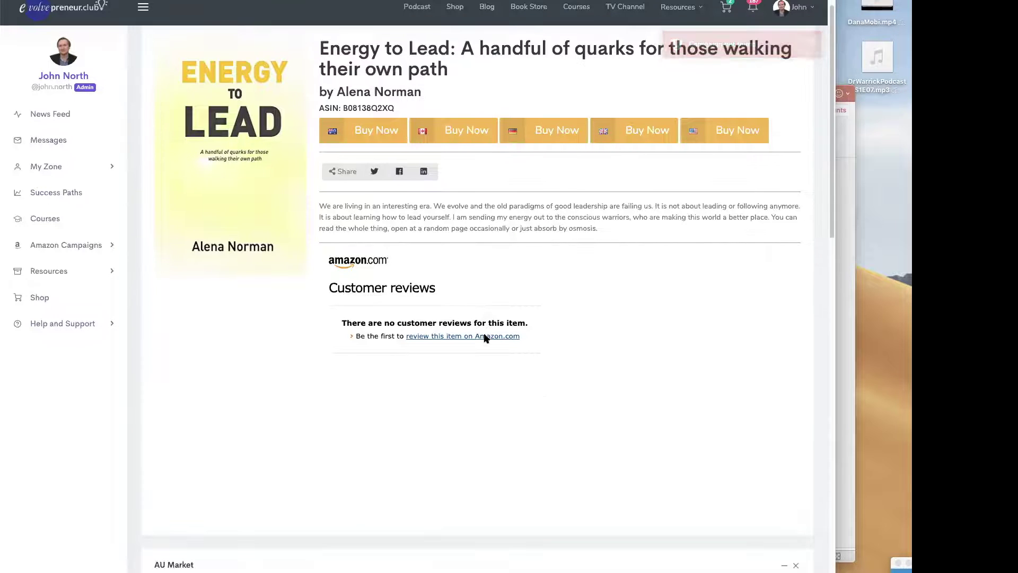
{"action": "scroll", "coordinate": [483, 337], "scroll_direction": "down", "scroll_amount": 6}
{"action": "scroll", "coordinate": [483, 338], "scroll_direction": "down", "scroll_amount": 6}
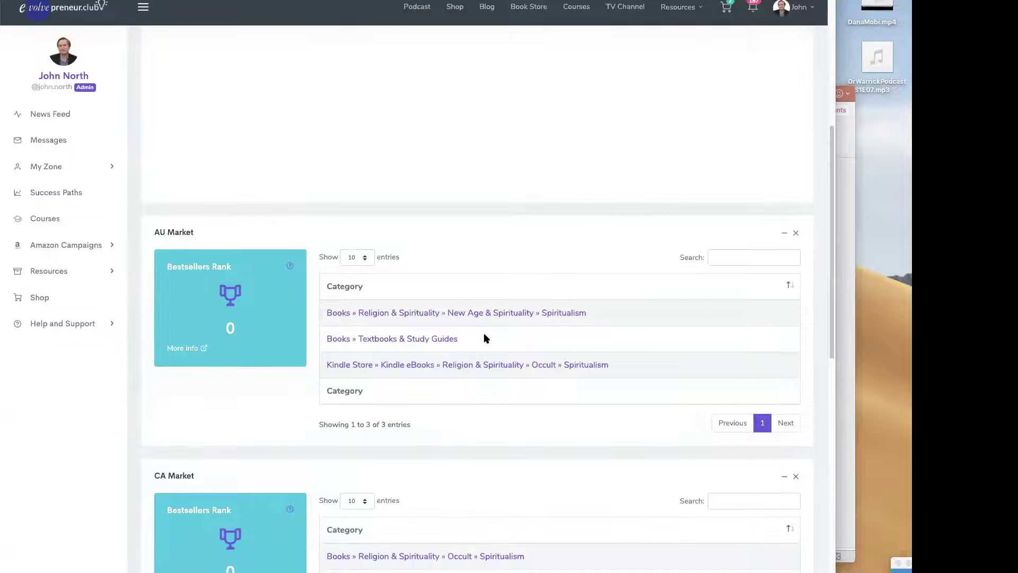
{"action": "scroll", "coordinate": [486, 337], "scroll_direction": "down", "scroll_amount": 7}
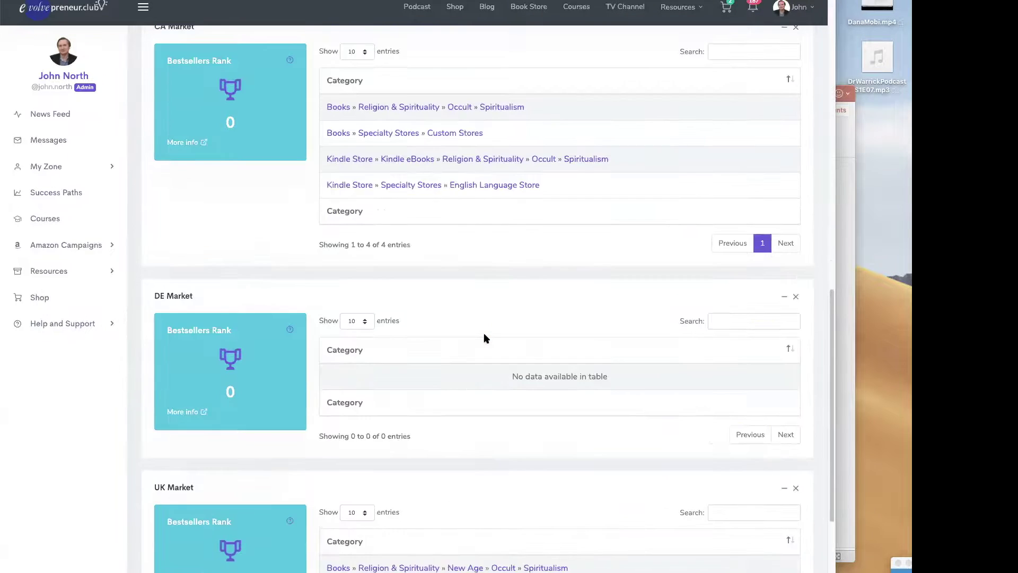
{"action": "scroll", "coordinate": [486, 338], "scroll_direction": "down", "scroll_amount": 3}
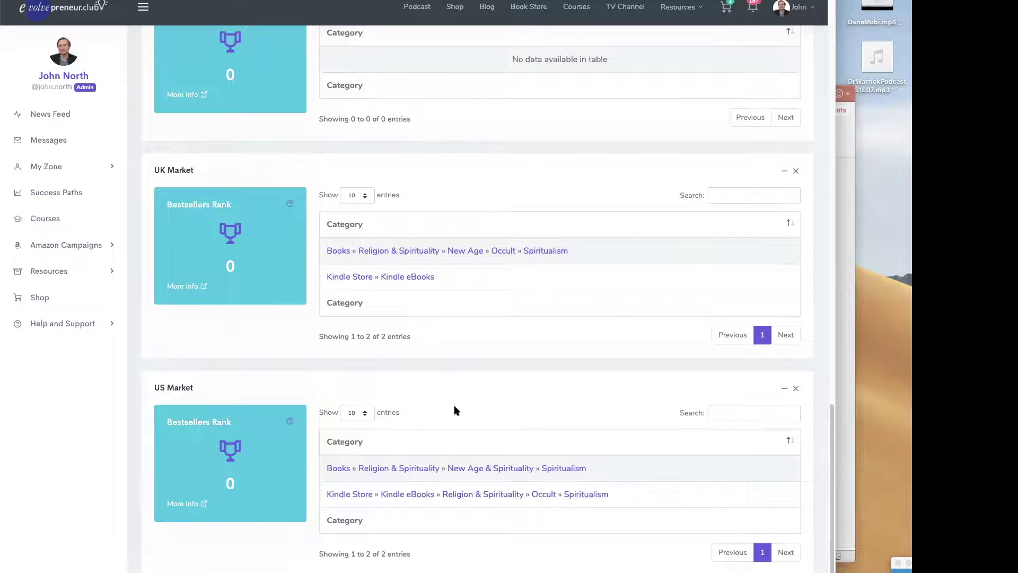
{"action": "scroll", "coordinate": [455, 411], "scroll_direction": "up", "scroll_amount": 1}
{"action": "scroll", "coordinate": [455, 411], "scroll_direction": "up", "scroll_amount": 20}
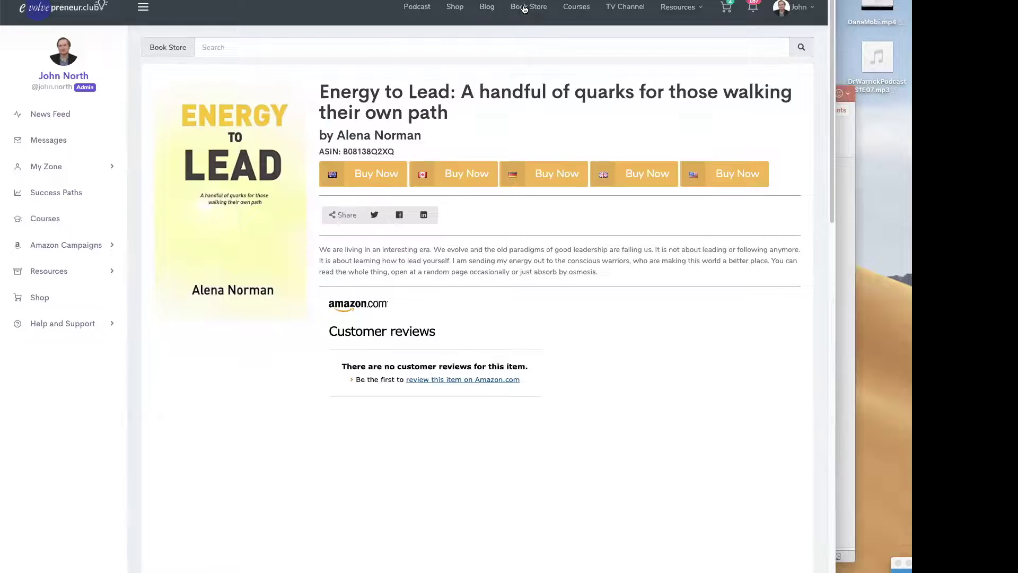
{"action": "left_click", "coordinate": [523, 8]}
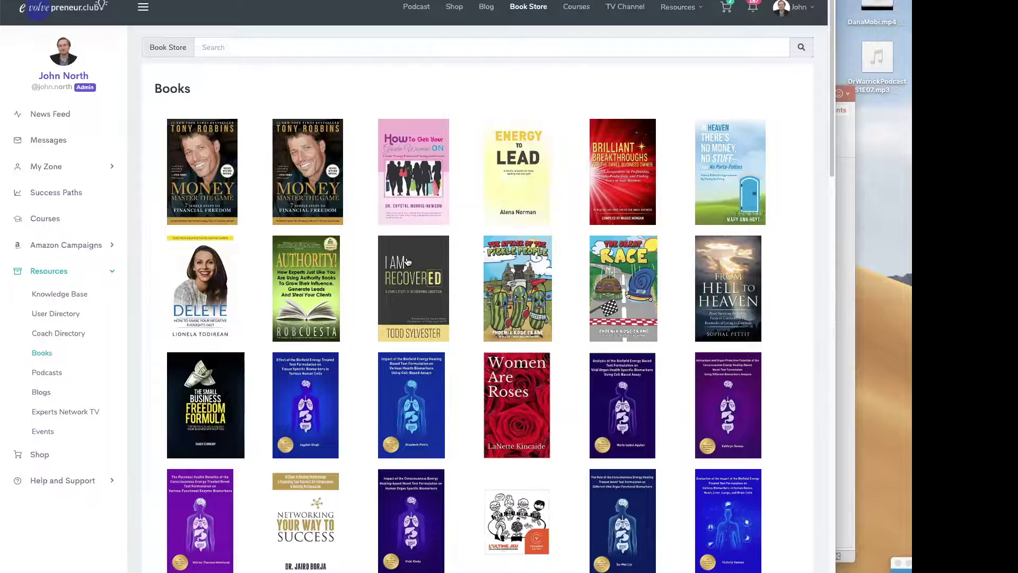
- Browse the Book Store covers over the next two pages, then return to the Amazon Campaigns list
{"action": "scroll", "coordinate": [407, 261], "scroll_direction": "down", "scroll_amount": 6}
{"action": "scroll", "coordinate": [407, 262], "scroll_direction": "up", "scroll_amount": 6}
{"action": "scroll", "coordinate": [467, 200], "scroll_direction": "down", "scroll_amount": 18}
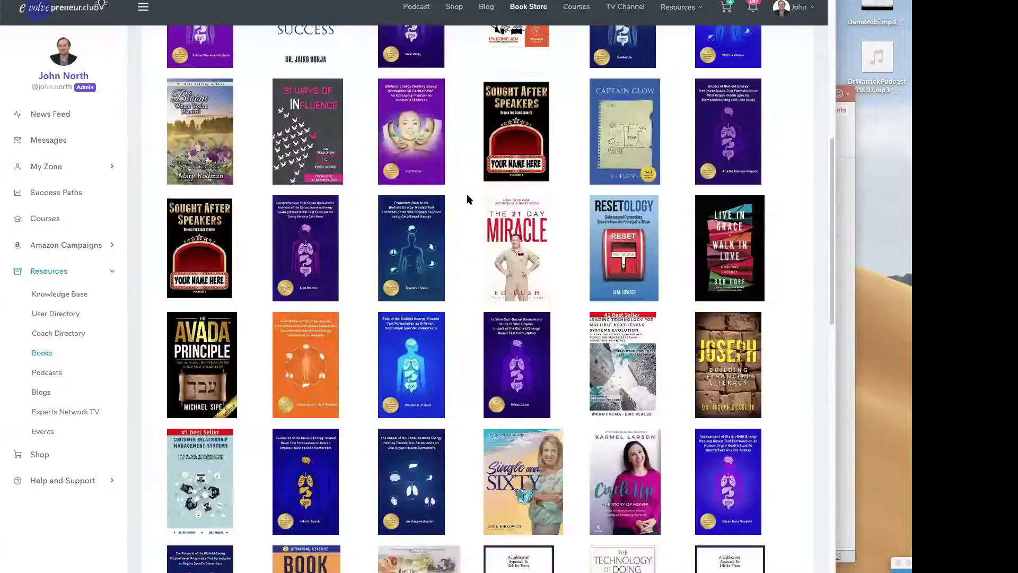
{"action": "scroll", "coordinate": [467, 199], "scroll_direction": "down", "scroll_amount": 10}
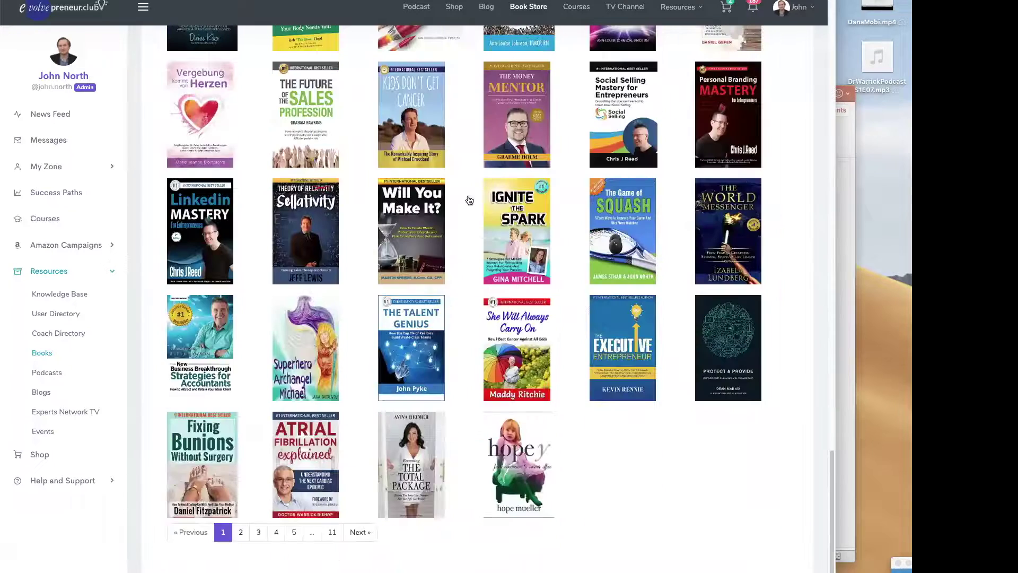
{"action": "left_click", "coordinate": [360, 533]}
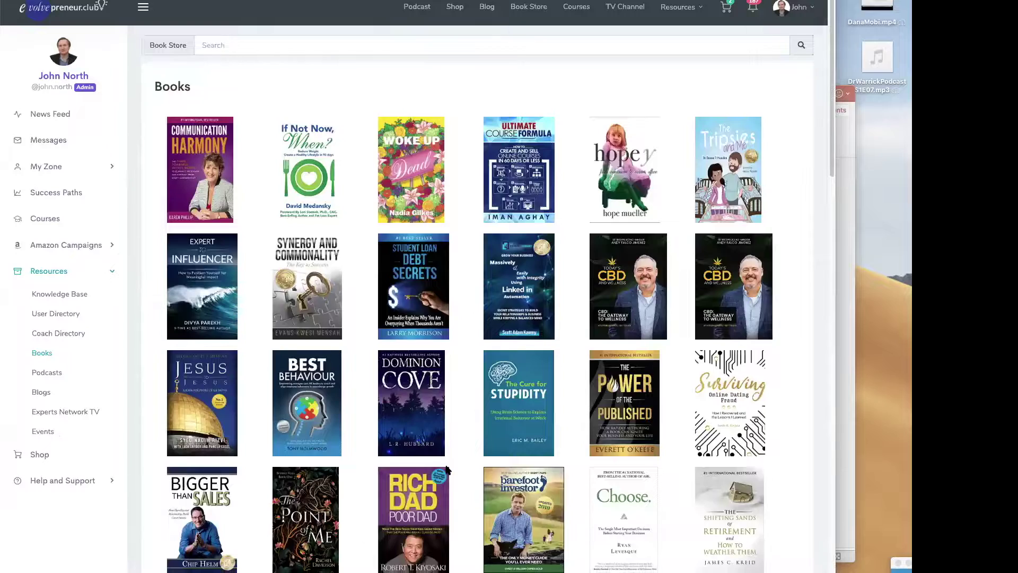
{"action": "scroll", "coordinate": [447, 470], "scroll_direction": "down", "scroll_amount": 10}
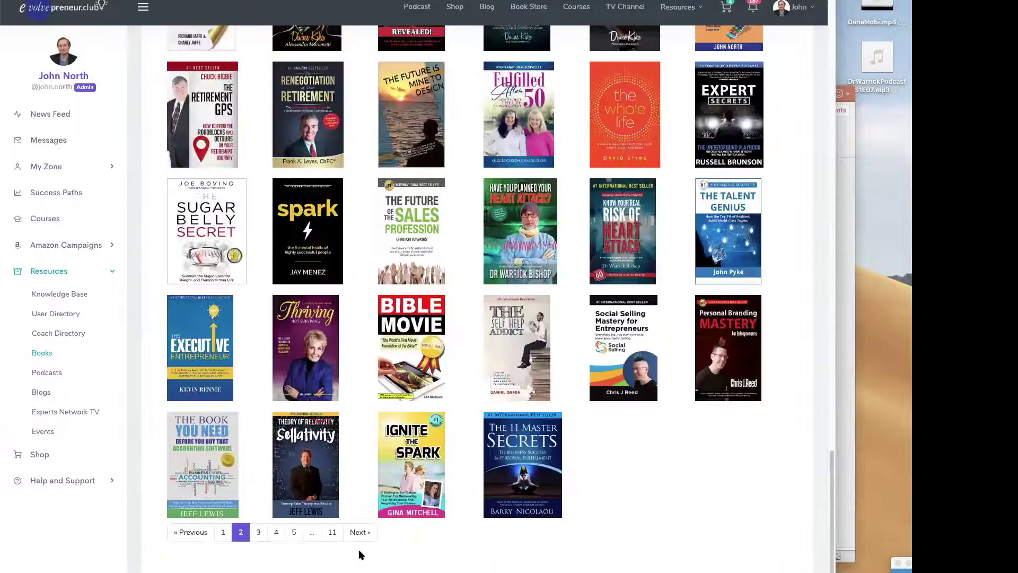
{"action": "left_click", "coordinate": [358, 532]}
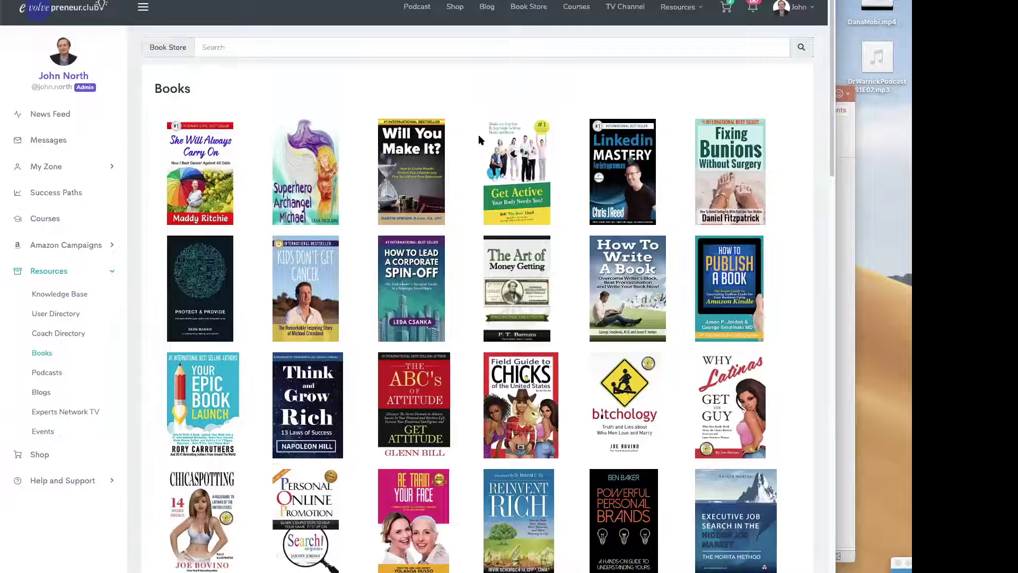
{"action": "left_click", "coordinate": [54, 246]}
{"action": "left_click", "coordinate": [53, 268]}
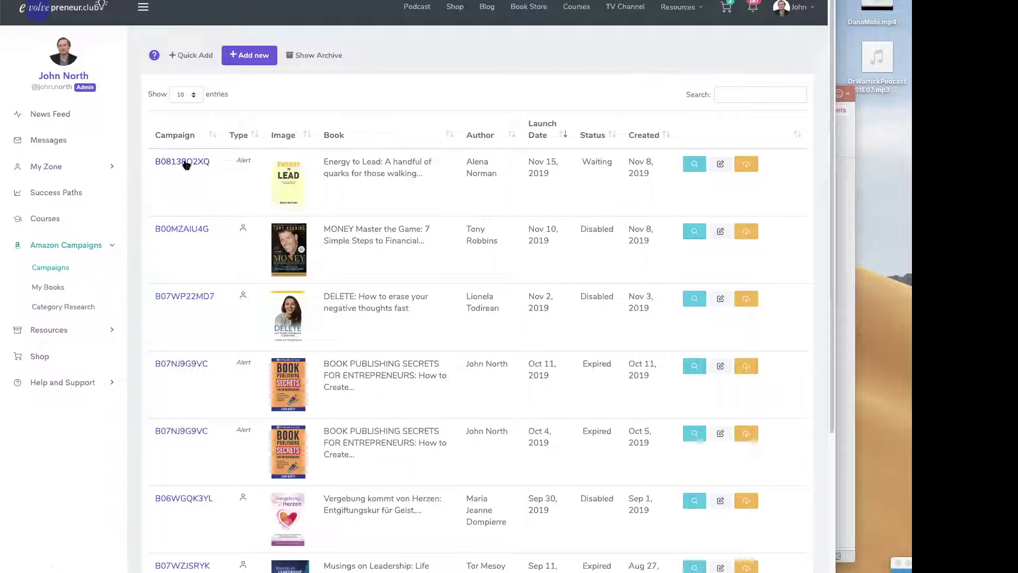
- Open campaign B08138Q2XQ and copy its AuthorExperts.club custom book sales link
{"action": "left_click", "coordinate": [186, 166]}
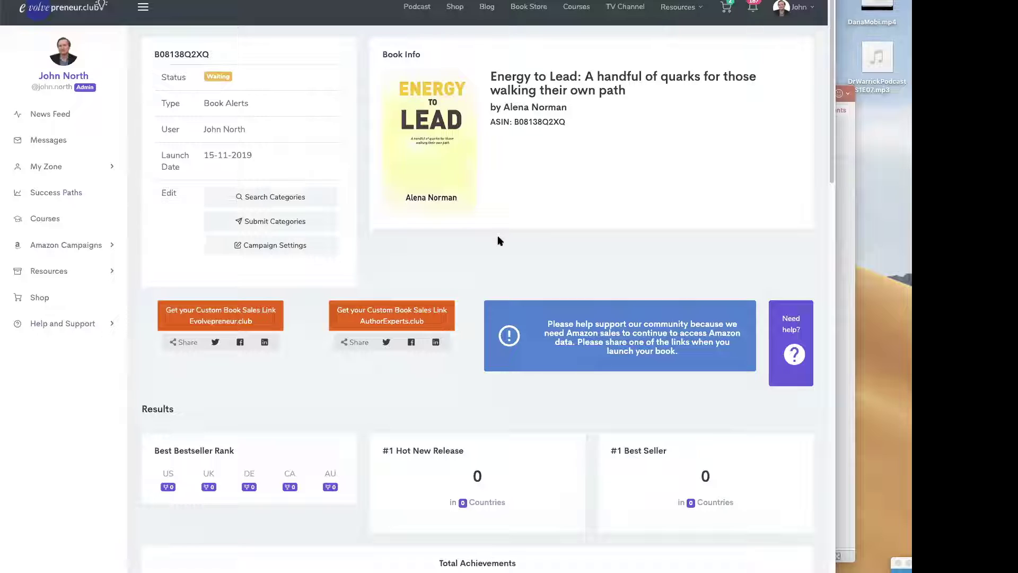
{"action": "left_click", "coordinate": [240, 325]}
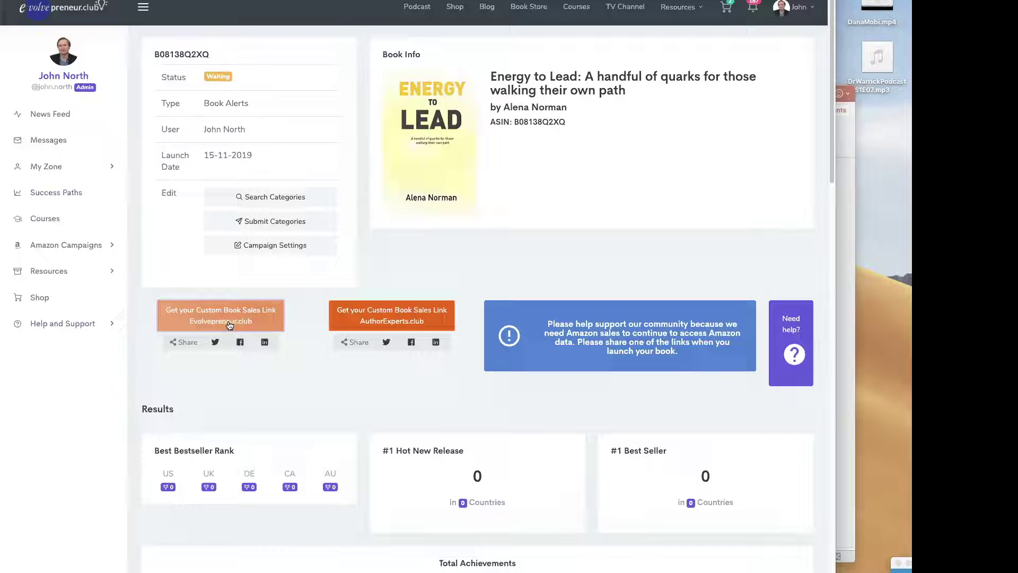
{"action": "left_click", "coordinate": [383, 319]}
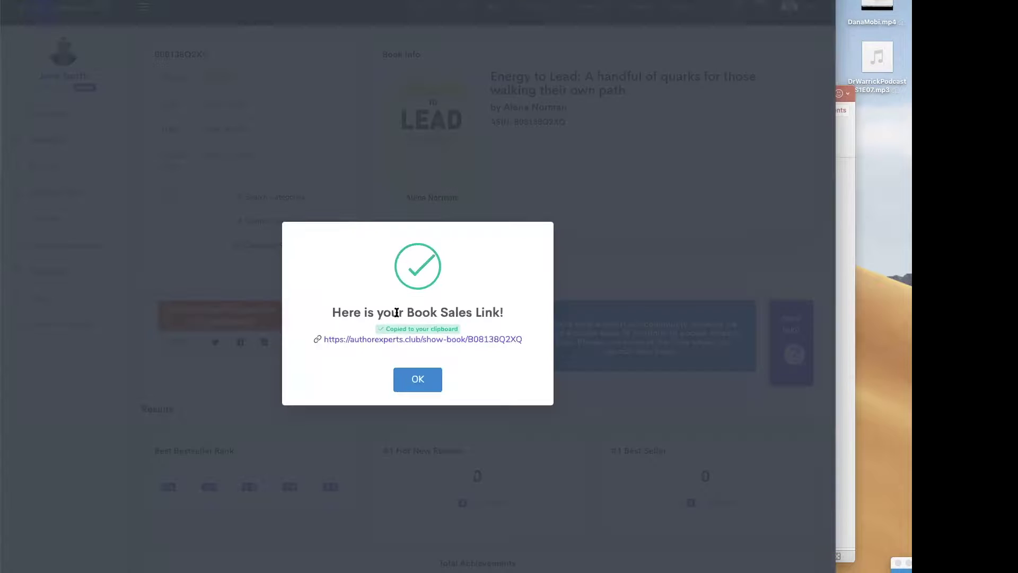